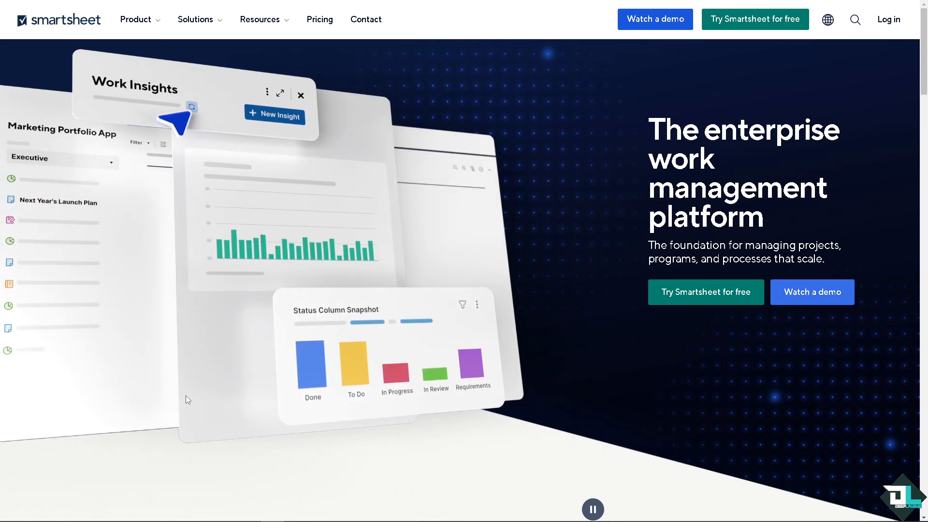
Go to the Smartsheet home page and create a new row report from scratch.
click(707, 292)
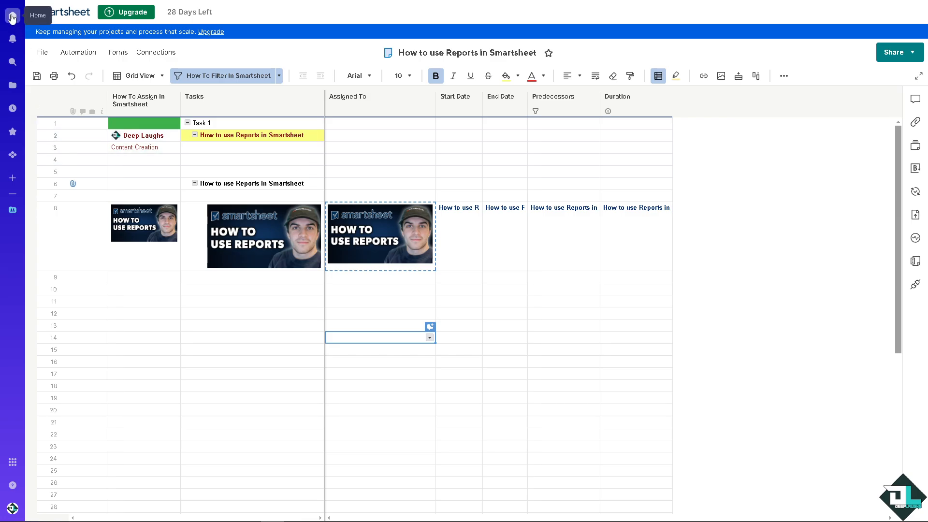
click(12, 18)
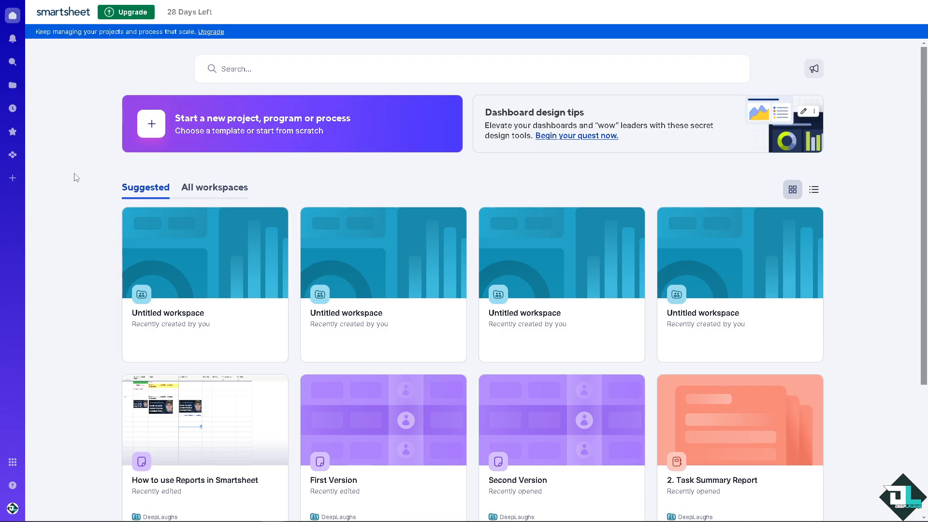
click(153, 128)
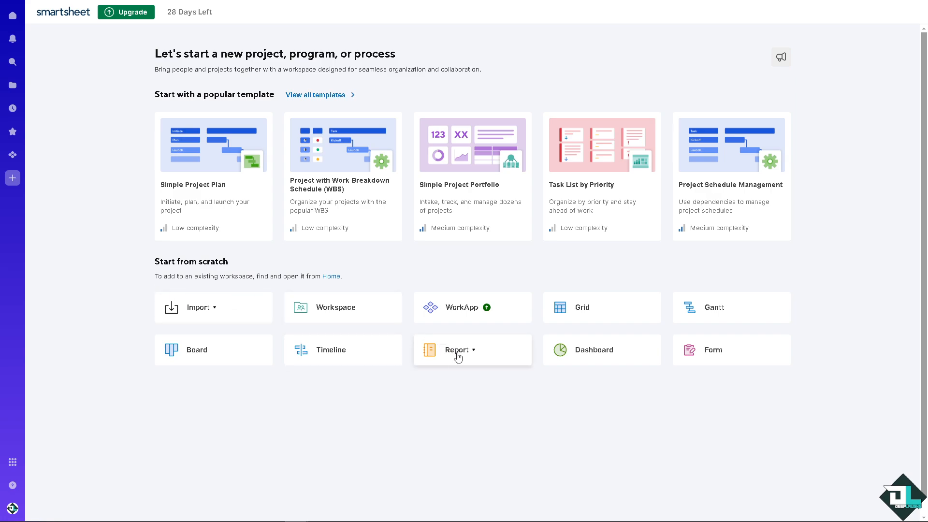
click(477, 354)
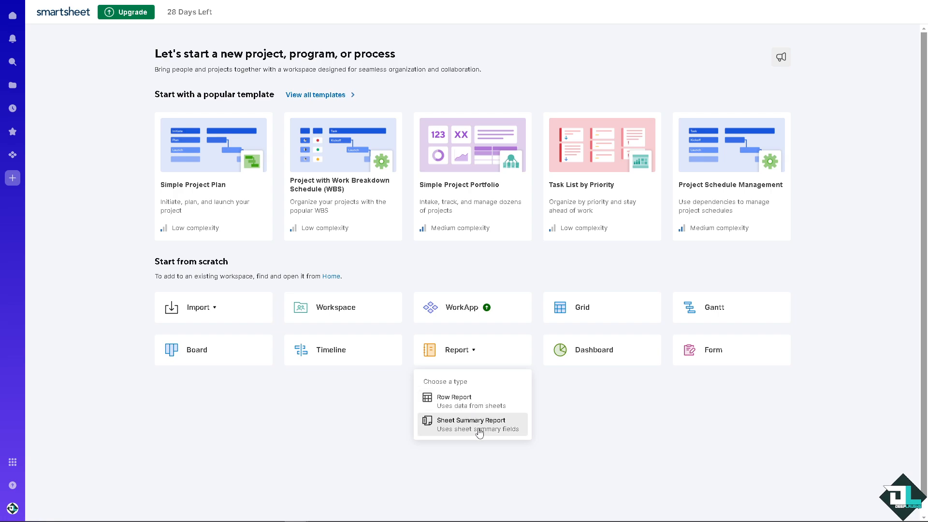
click(480, 404)
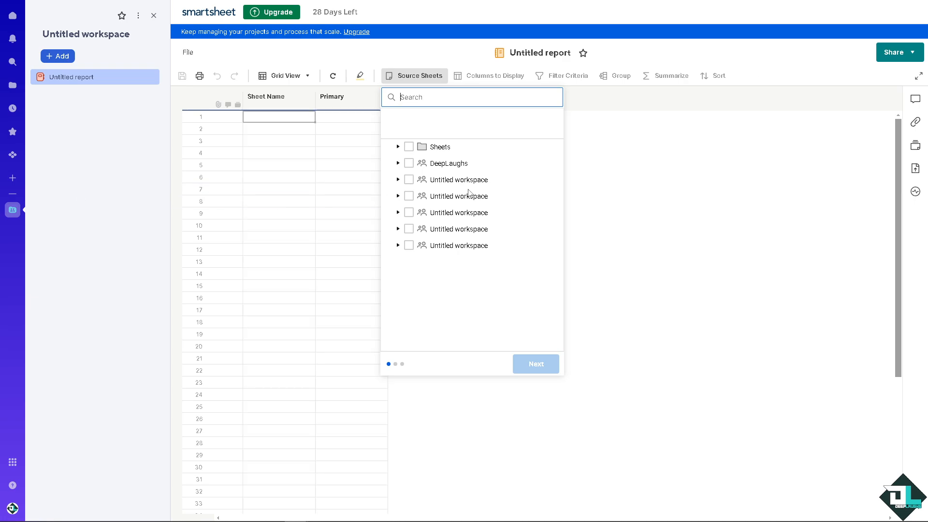
Use the sheet "How to use Reports in Smartsheet" from the DeepLaughs workspace as the report's source.
click(399, 163)
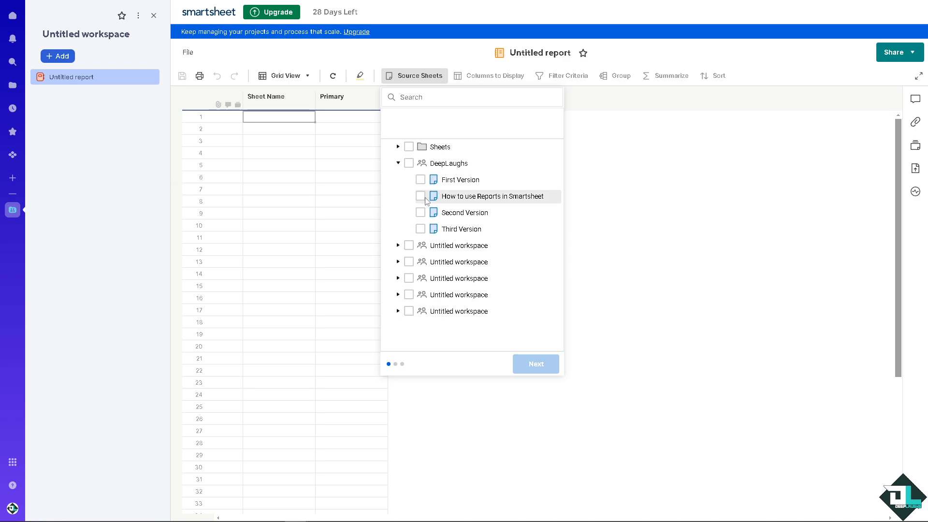
click(421, 196)
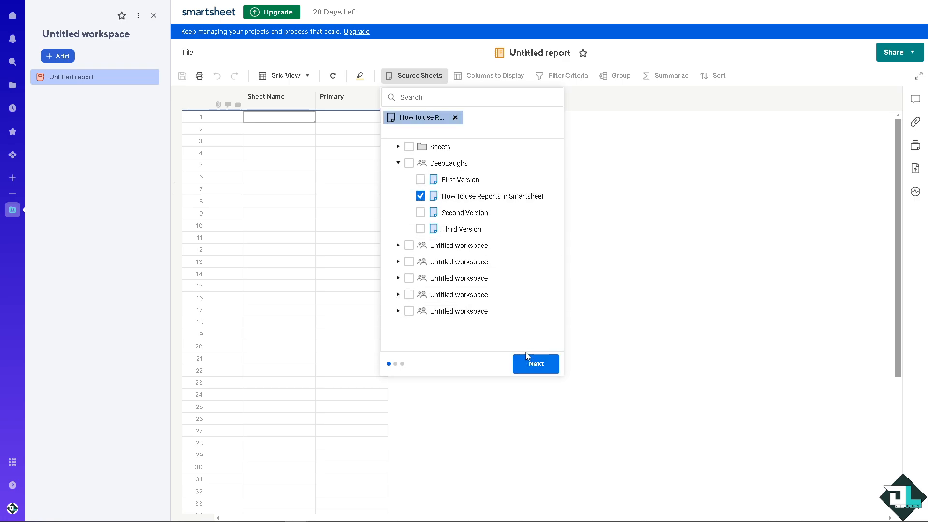
click(532, 364)
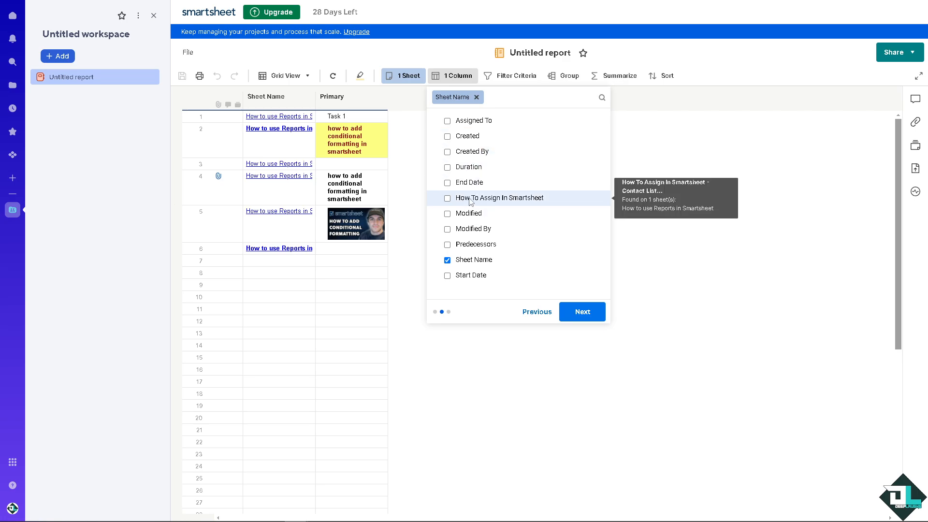
Add the Assigned To, Created, Created By, Duration and Modified By columns to the report, leaving End Date out.
click(447, 121)
click(449, 137)
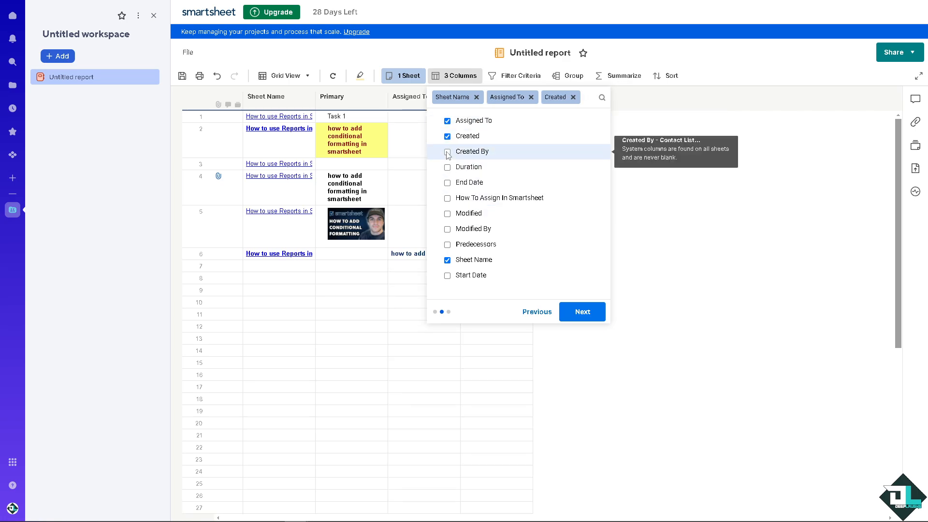
click(448, 153)
click(447, 180)
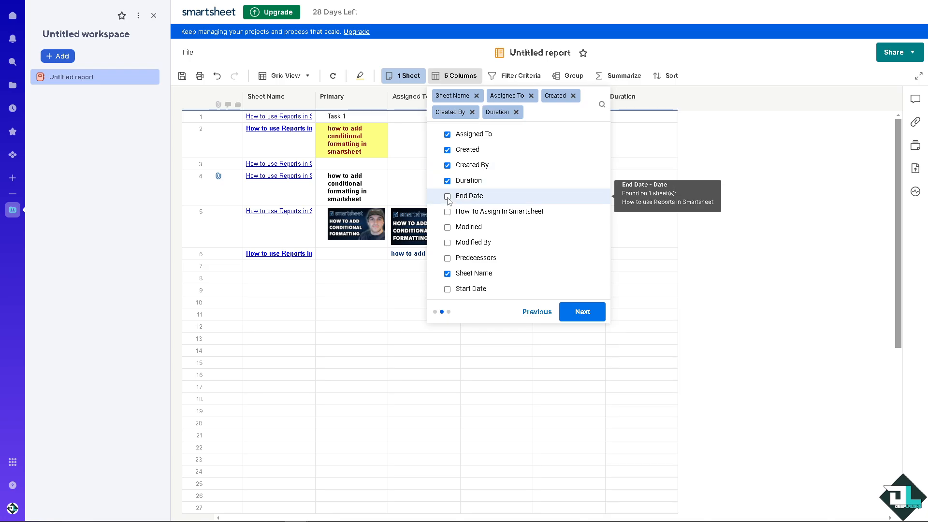
click(447, 197)
click(447, 212)
click(447, 228)
click(447, 242)
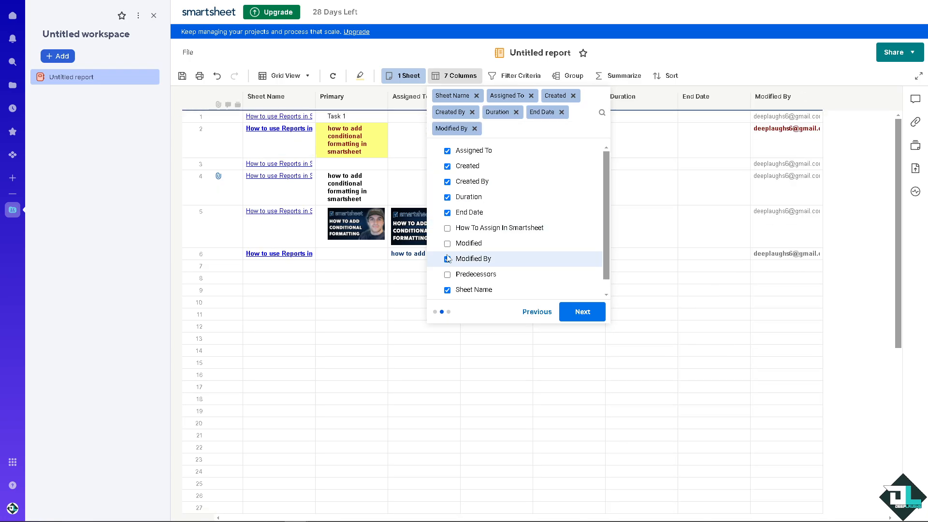
click(447, 258)
click(446, 242)
click(447, 212)
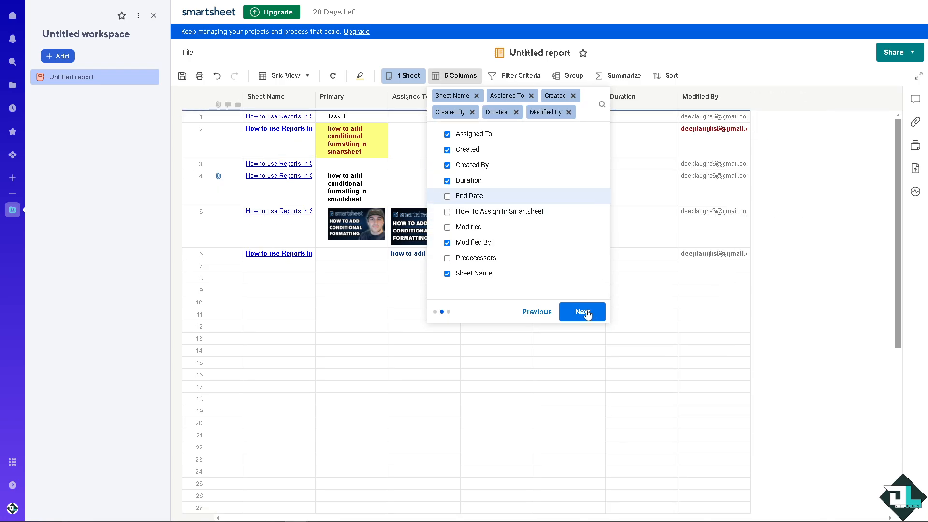
click(582, 312)
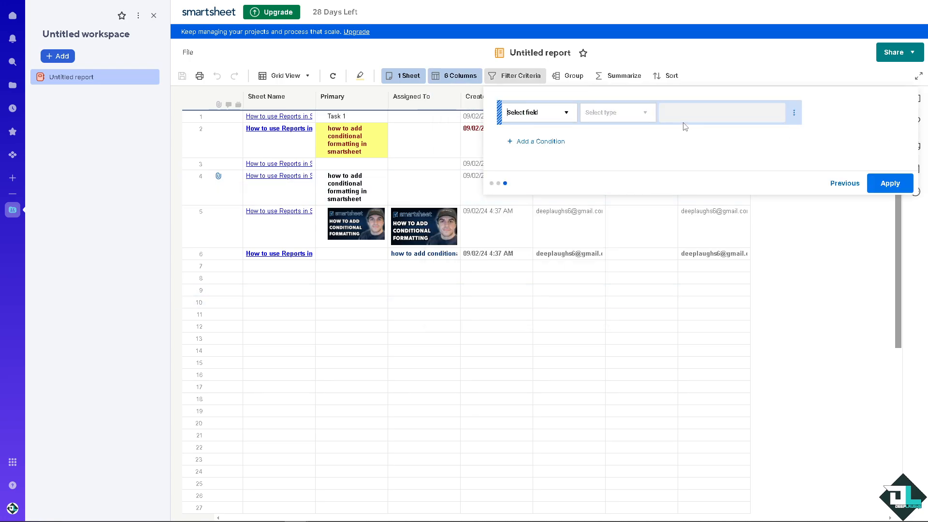
Set up two filter conditions in the first filter group, one on the Created field and one on End Date.
click(573, 114)
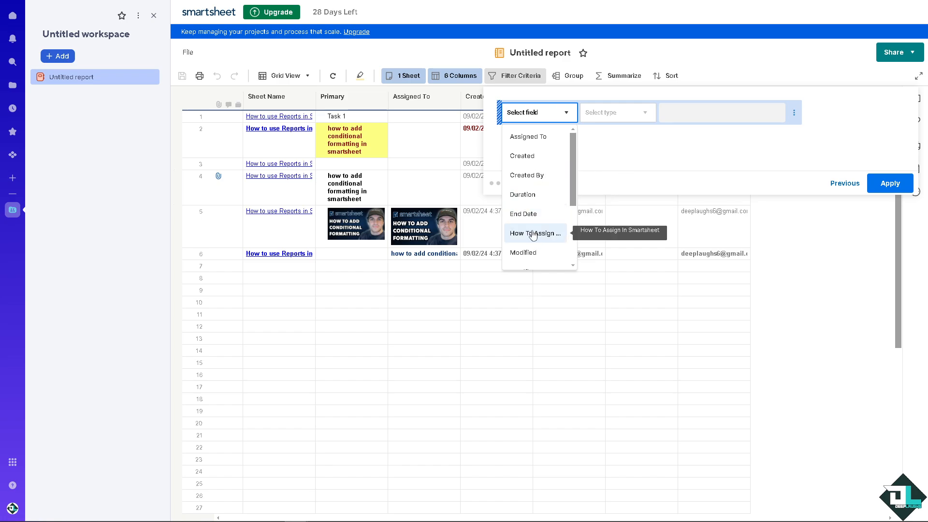
click(521, 156)
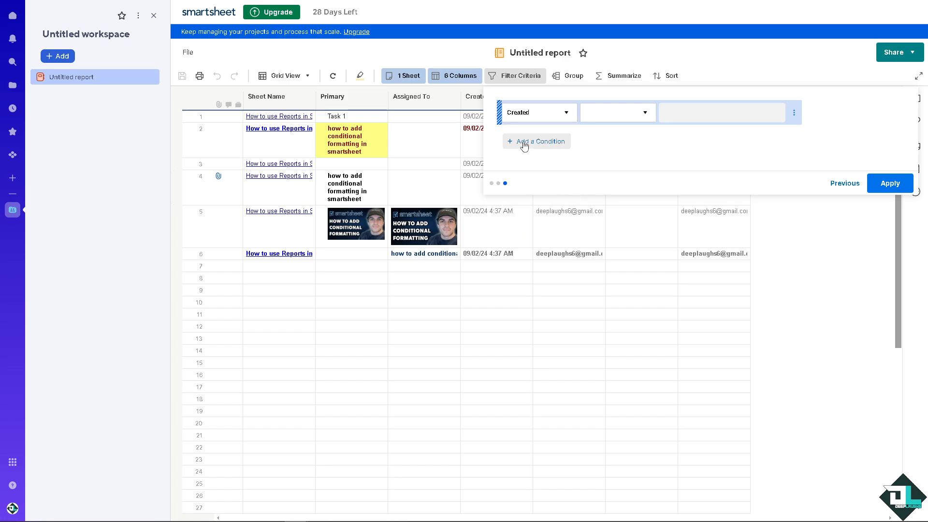
click(523, 142)
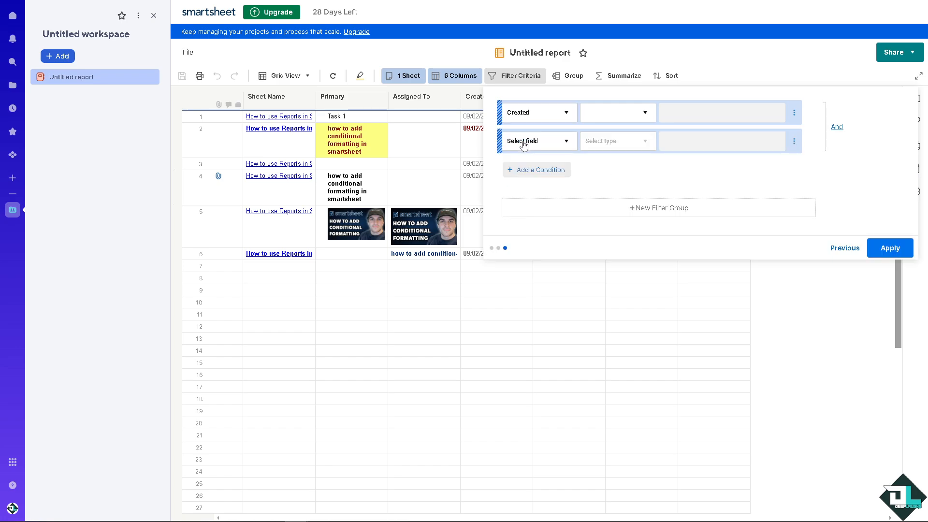
click(567, 144)
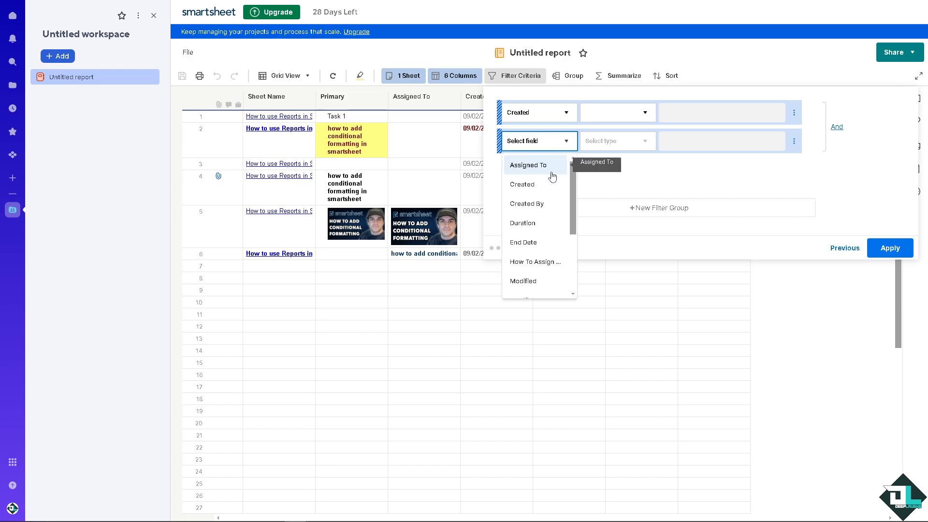
click(527, 247)
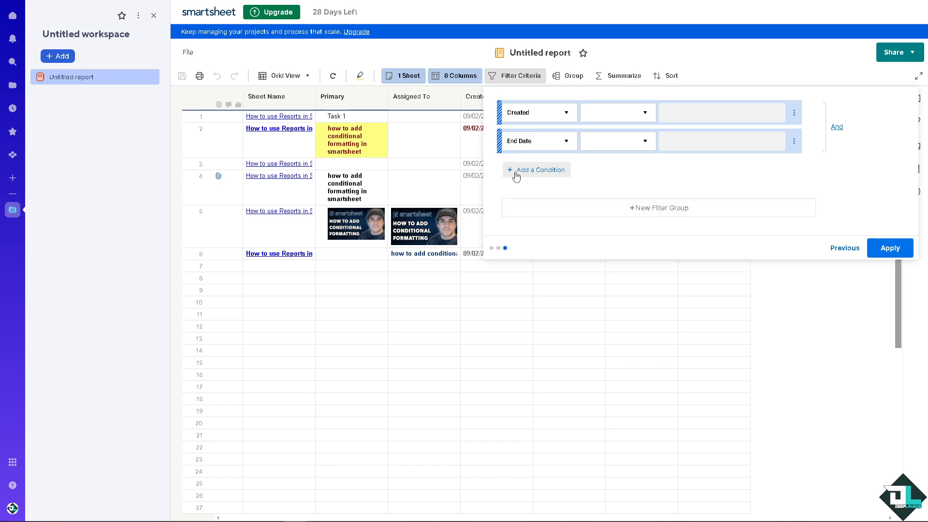
Add a new filter group with the condition that Duration is blank.
click(569, 214)
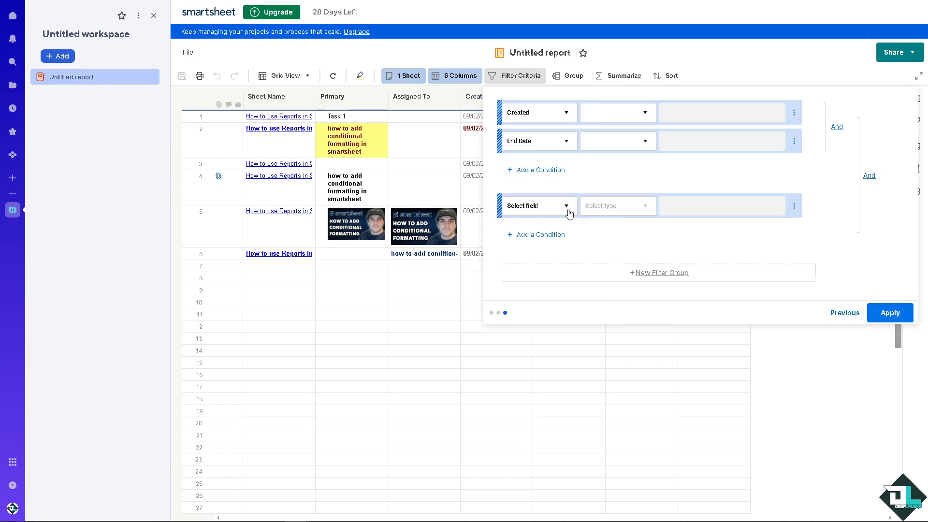
click(567, 207)
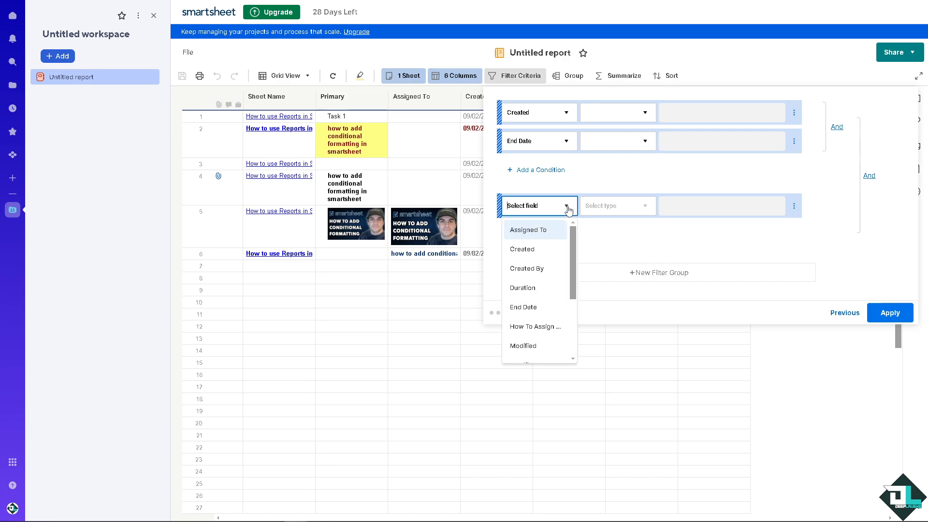
click(531, 287)
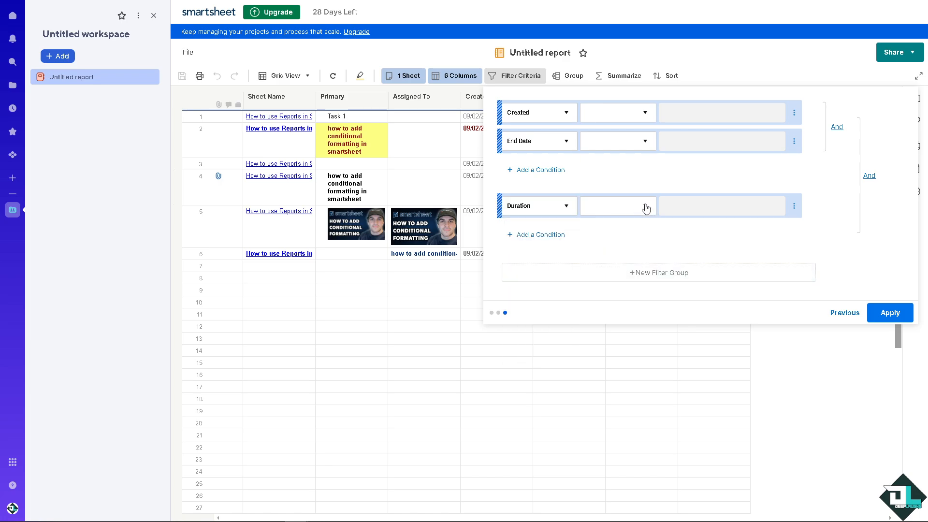
click(645, 206)
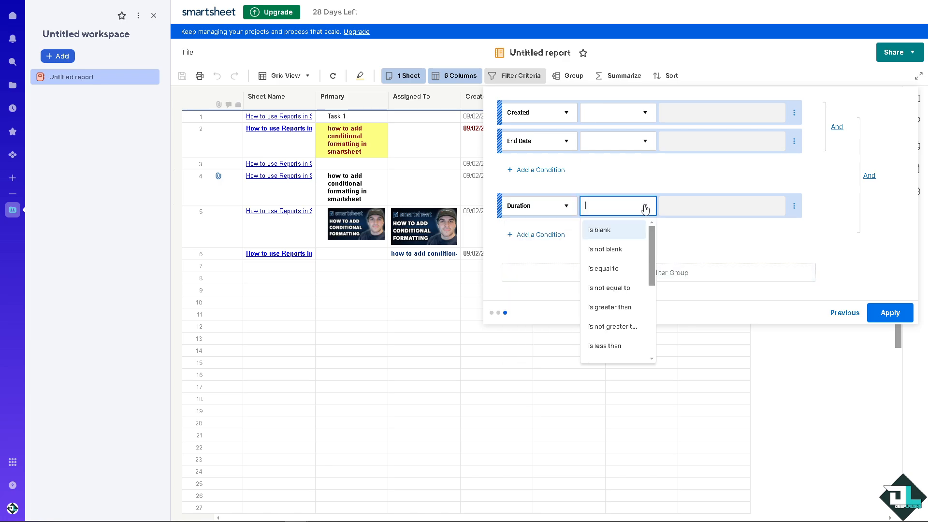
click(624, 236)
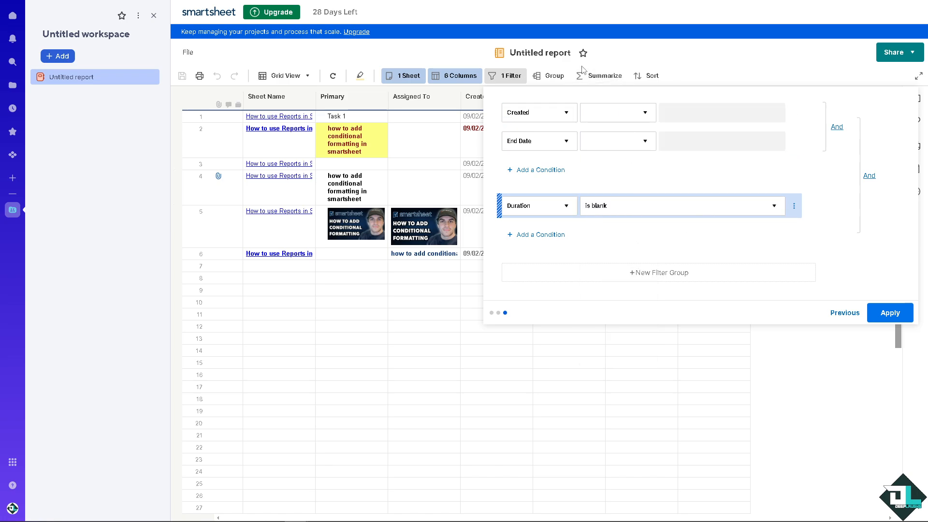
Look through the report's Group, Summarize and Sort settings without choosing a column.
click(556, 76)
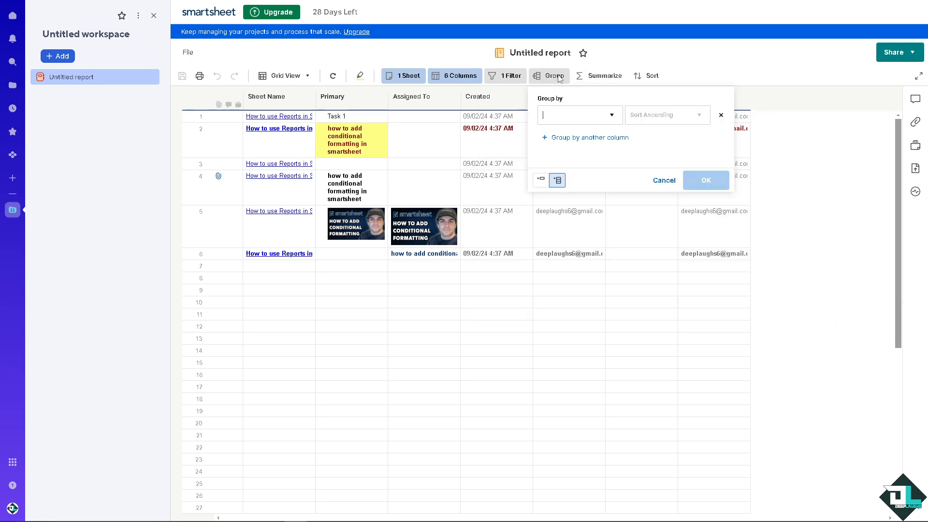
click(613, 114)
click(613, 115)
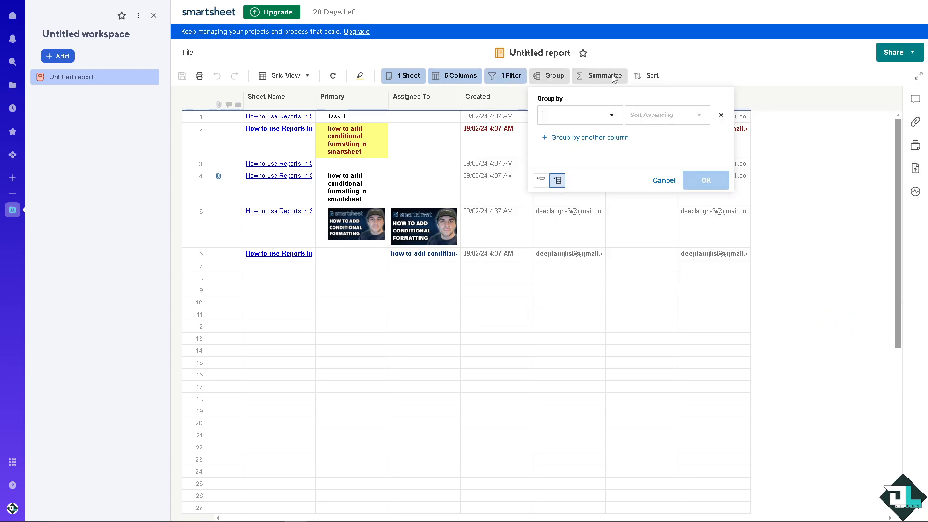
click(605, 76)
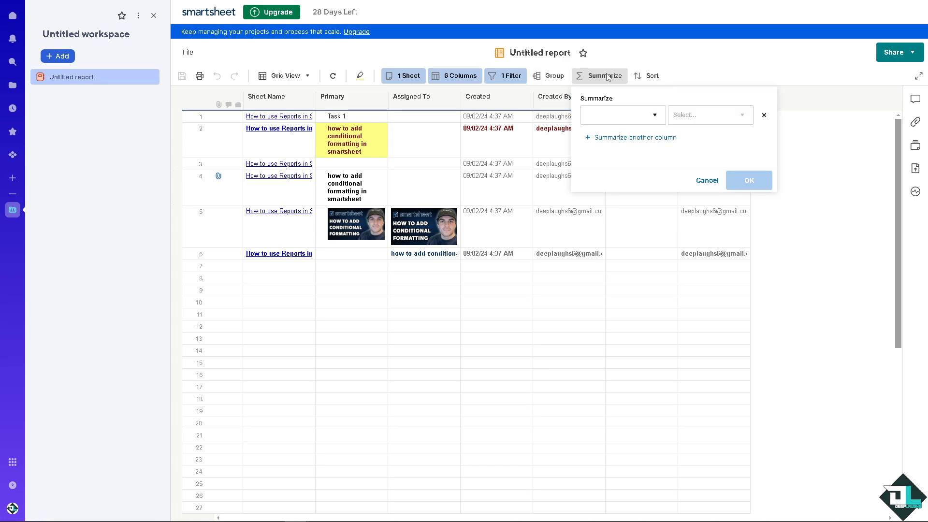
click(657, 79)
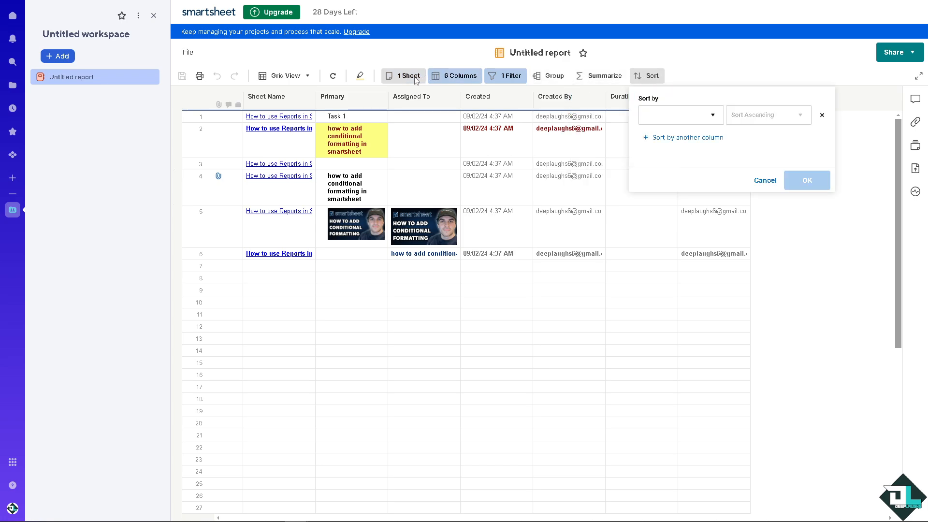
Rename the untitled report as "How to use Reports in Smartsheet".
click(528, 56)
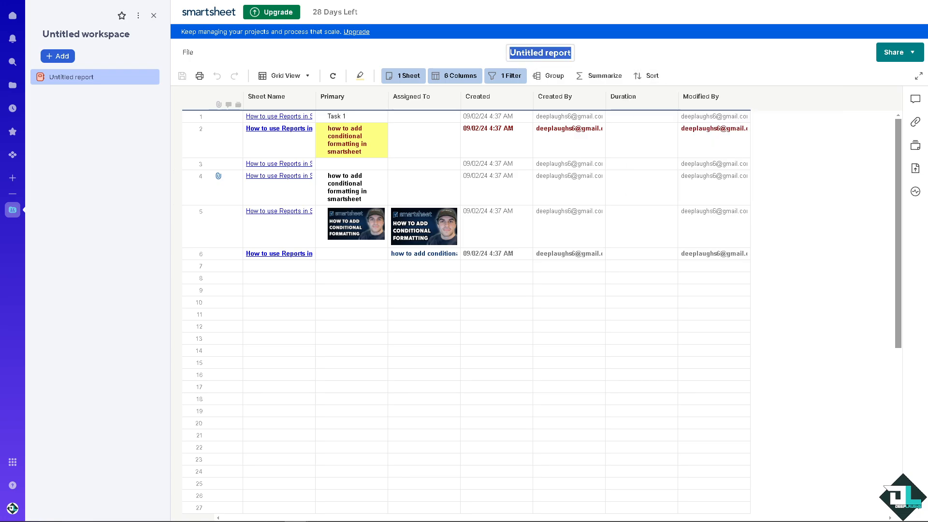
click(539, 56)
text(How to use Reports in Smartsheet)
click(418, 338)
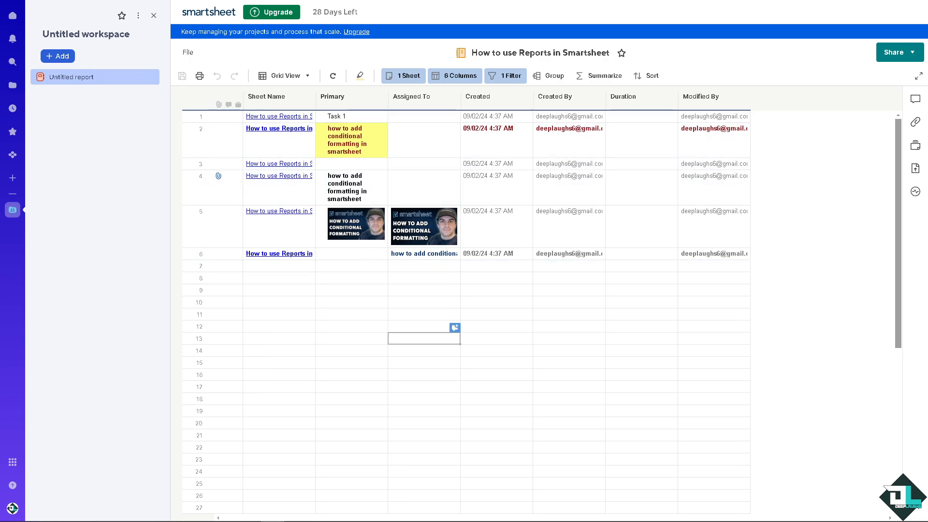
Try to switch the report to Gantt View and look over the other available views.
click(305, 76)
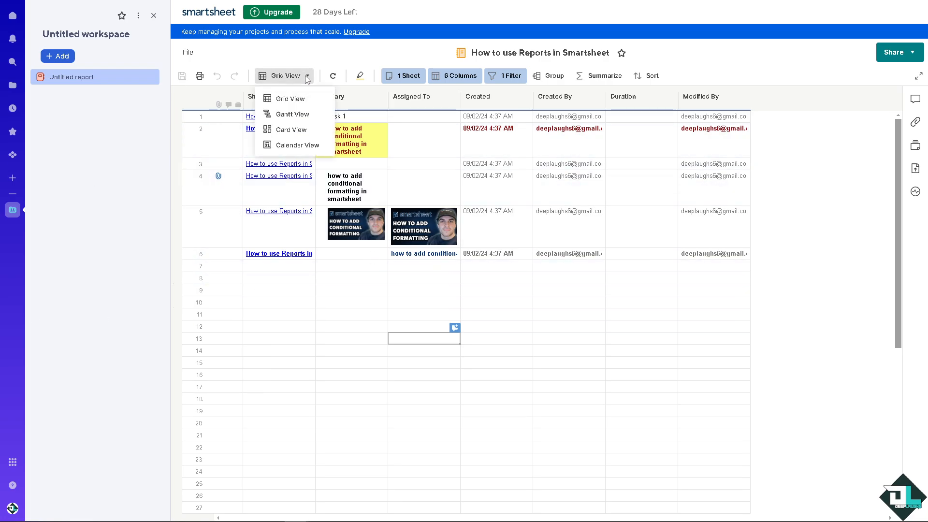
click(304, 118)
click(534, 298)
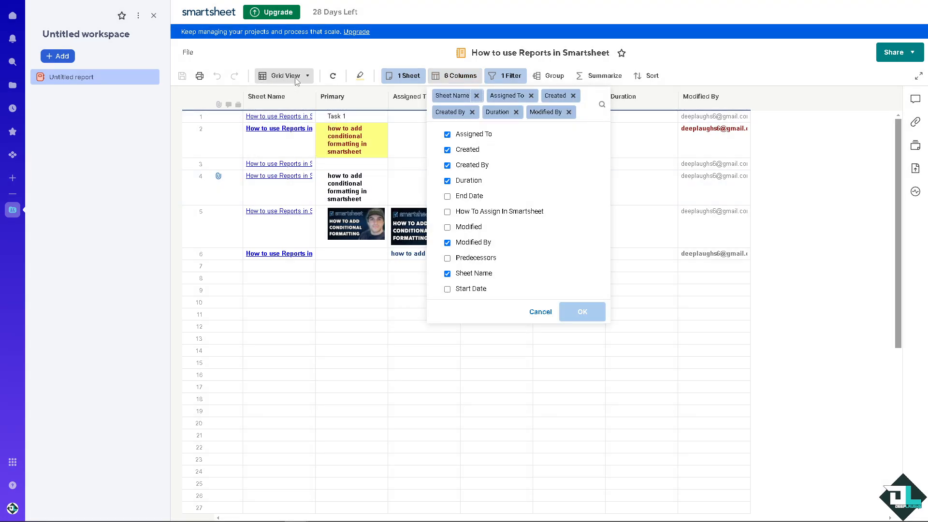
click(297, 77)
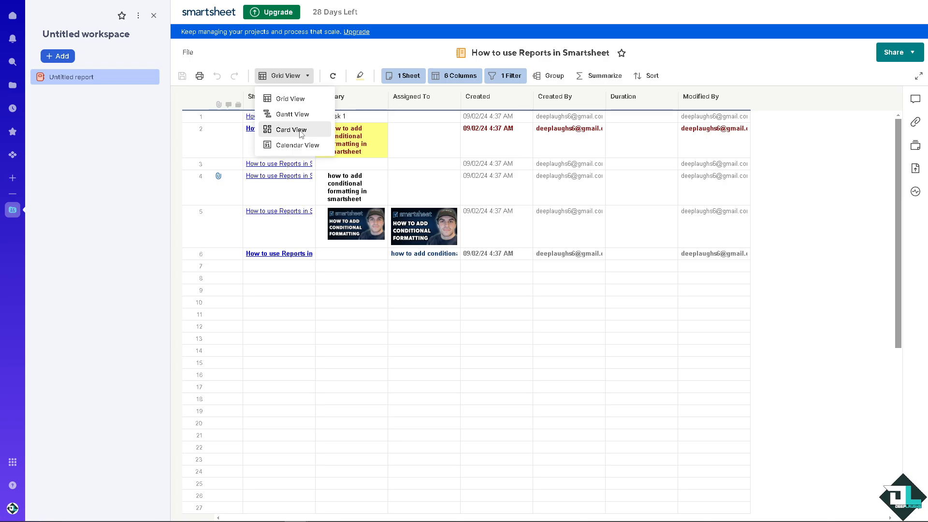
Open the workspace sharing settings and look through the permission levels available for invited people.
click(887, 55)
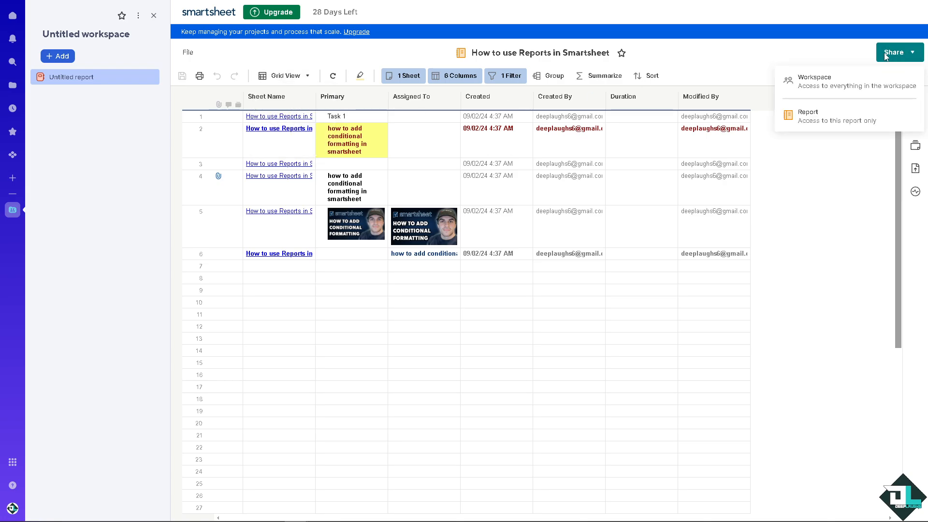
click(817, 87)
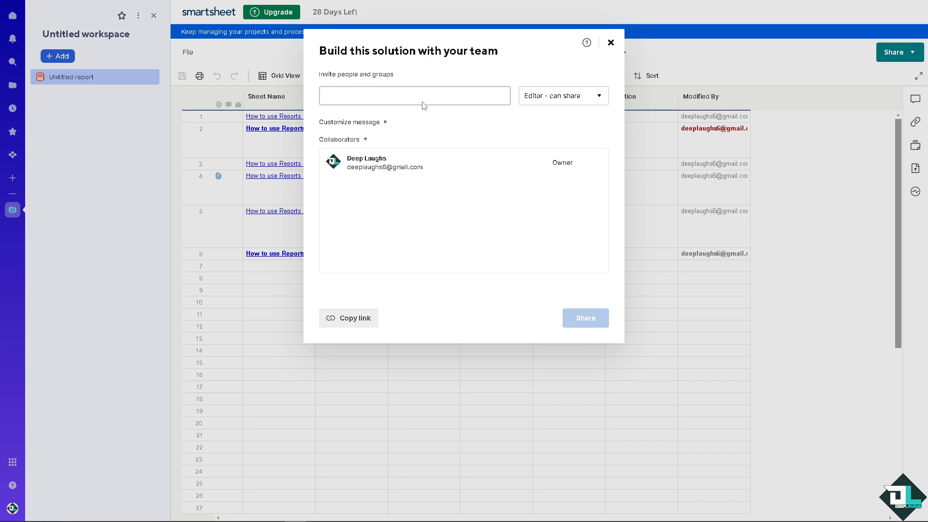
click(569, 97)
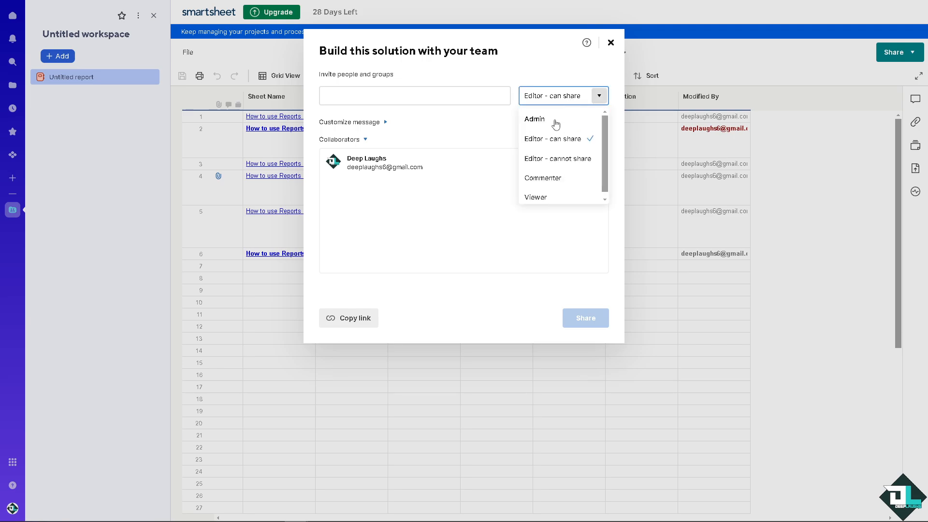
scroll(555, 184, down, 1)
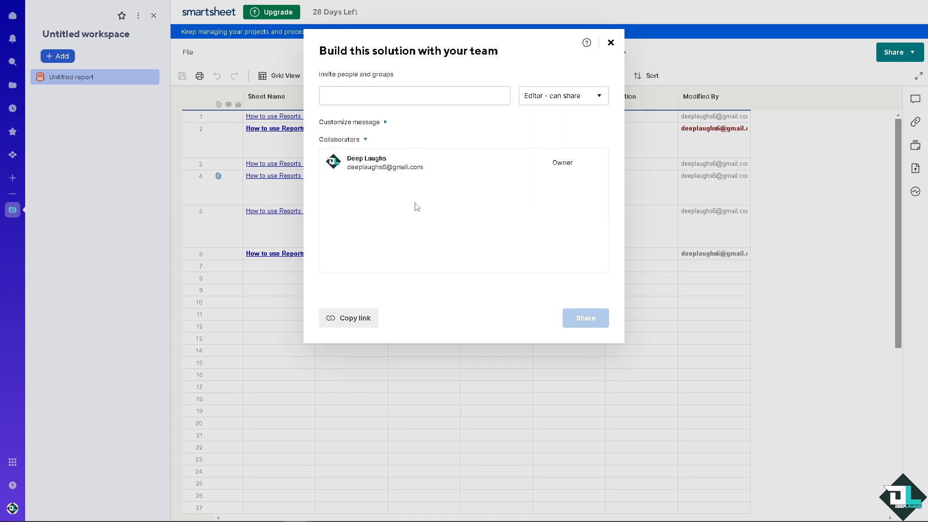
Enter "How to use Reports in Smartsheet" as the custom invitation message, then close the sharing dialog without inviting anyone.
click(363, 123)
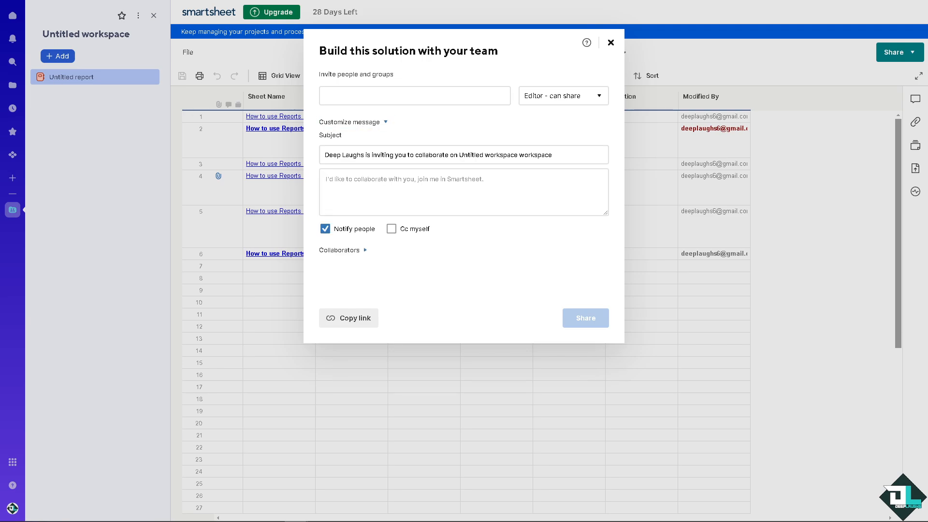
click(417, 192)
text(How to use Reports in Smartsheet)
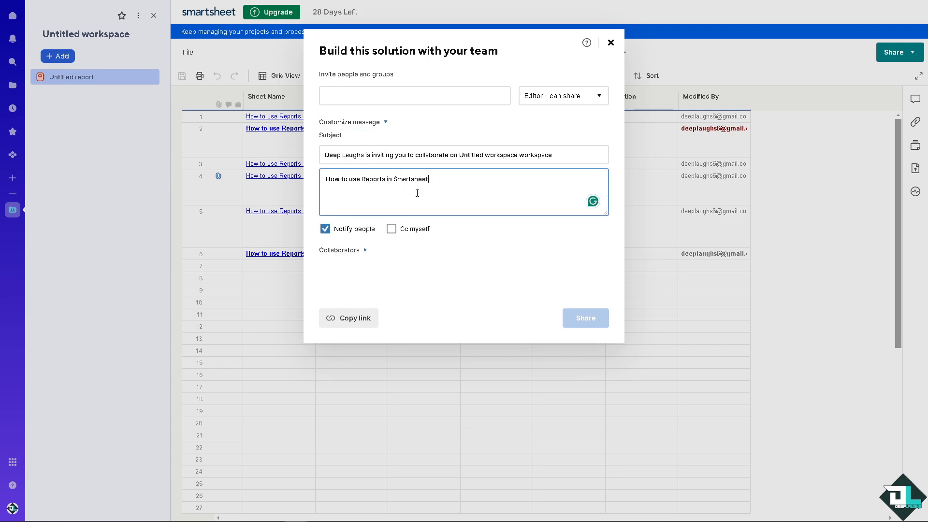
click(370, 270)
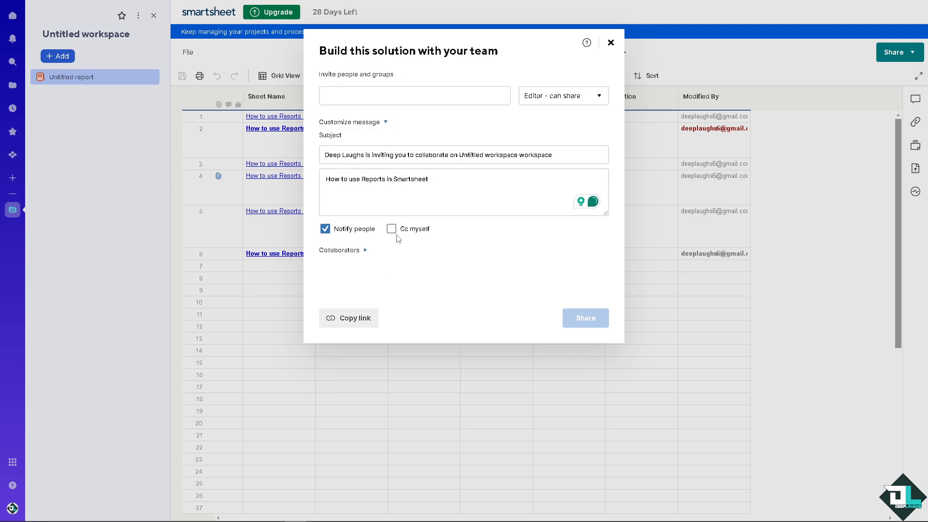
click(214, 274)
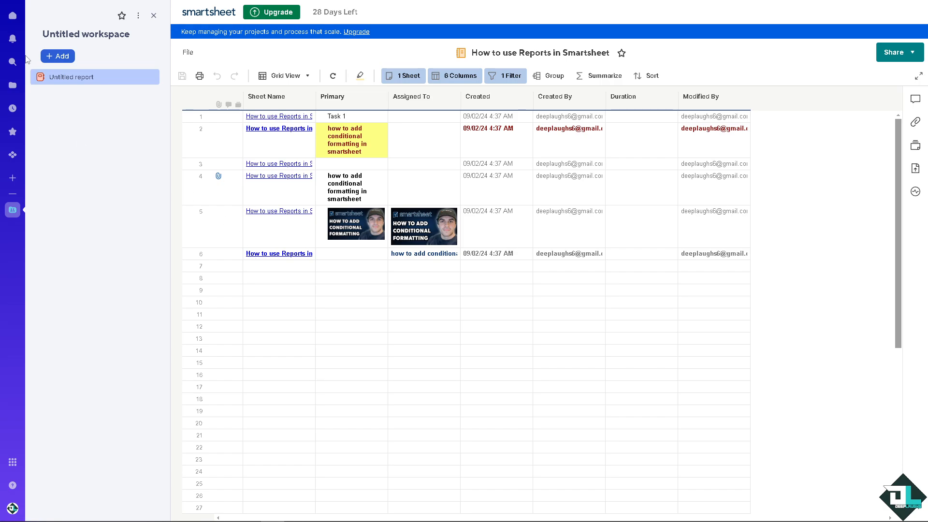
Leave the current report and return to the home page.
click(13, 15)
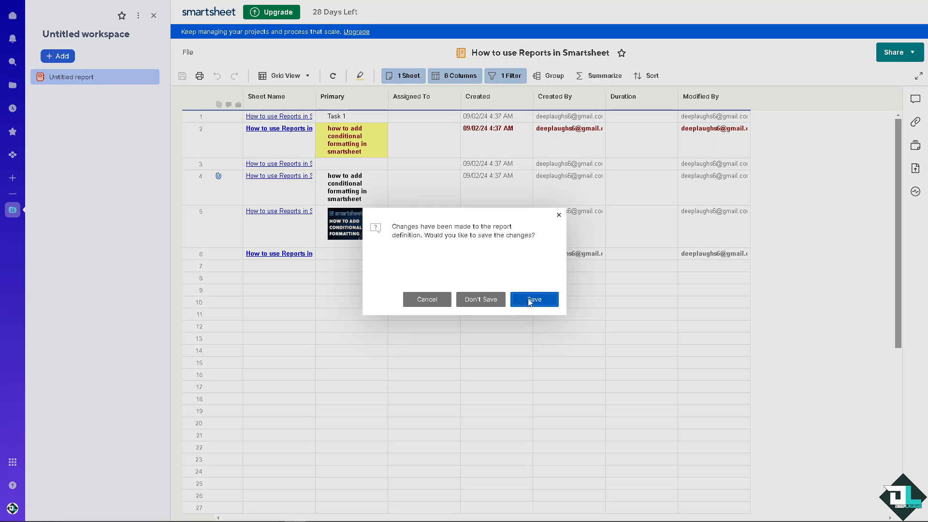
click(441, 300)
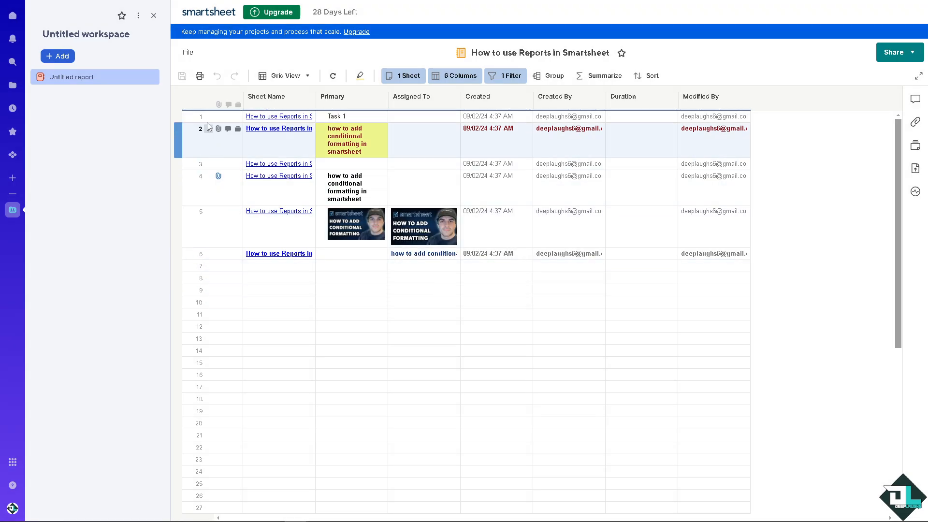
click(13, 16)
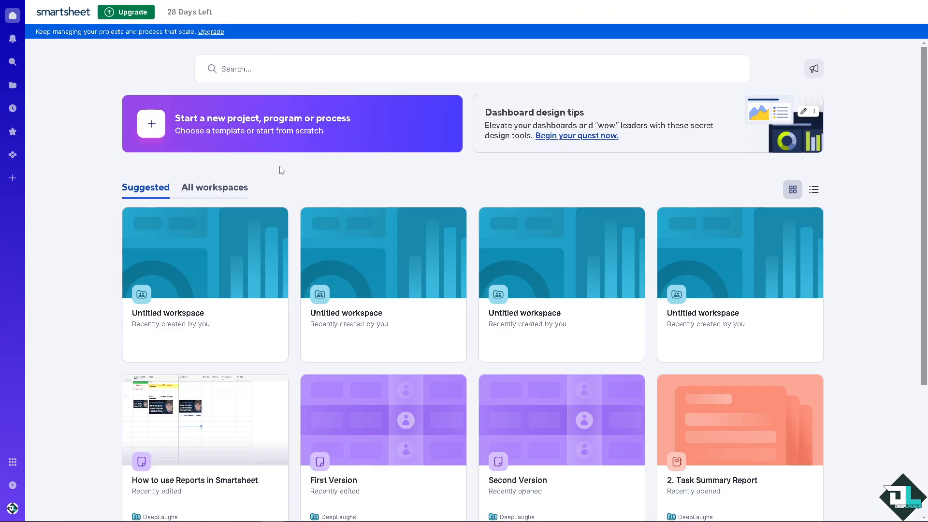
Start a new project from scratch as a Sheet Summary Report.
click(239, 140)
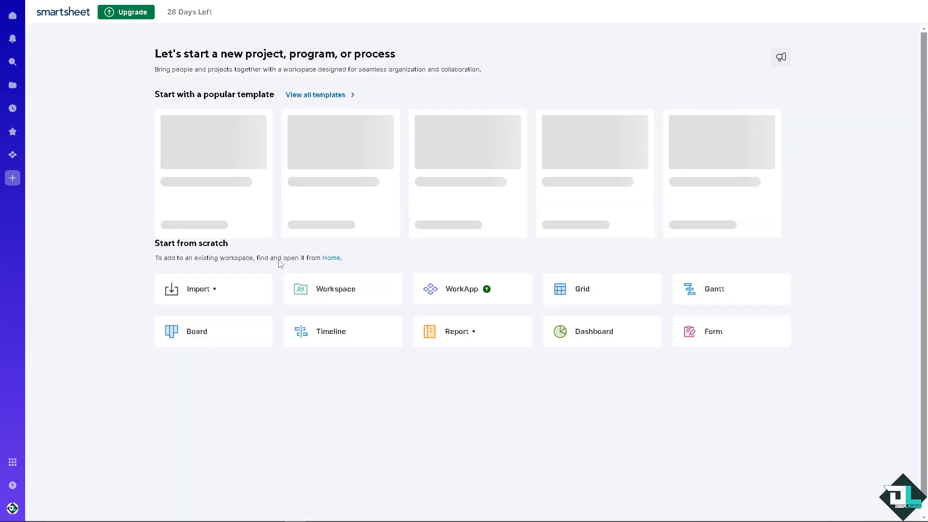
click(479, 357)
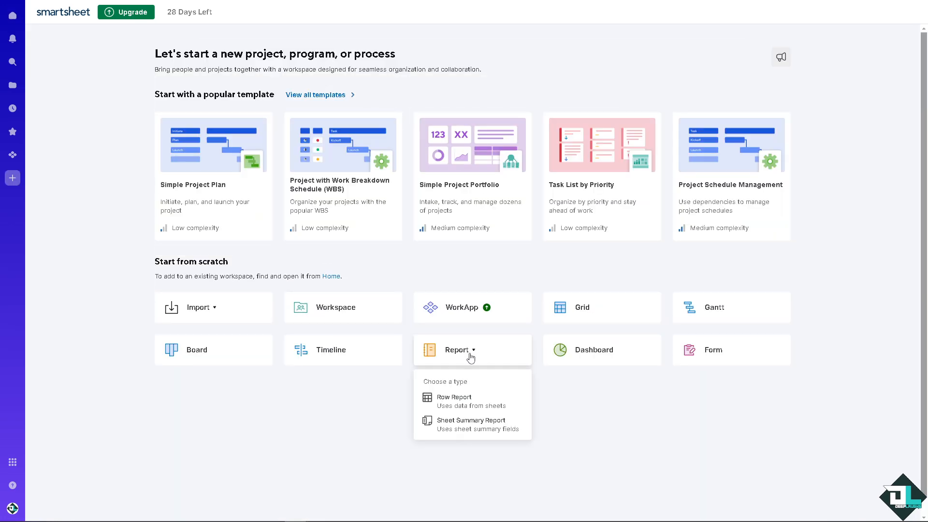
click(453, 425)
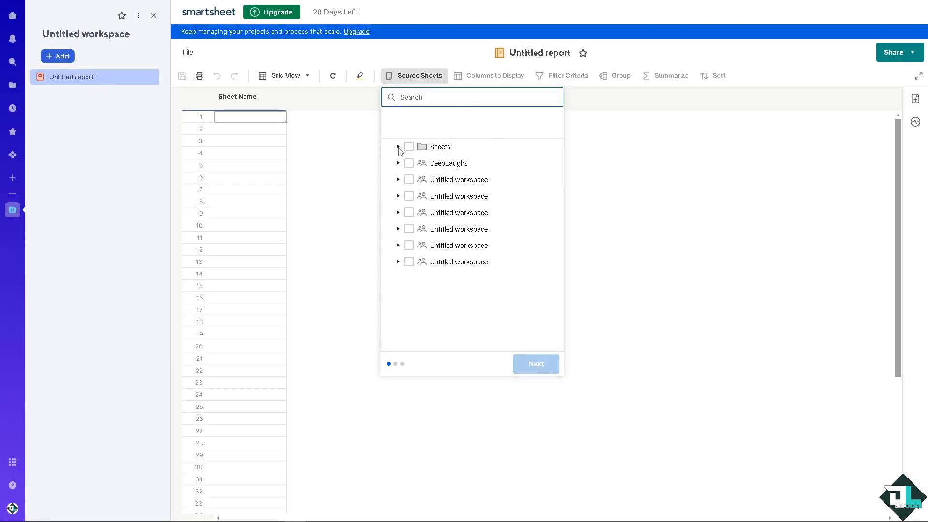
Choose First Version, Second Version and Third Version as the source sheets of the summary report.
click(398, 147)
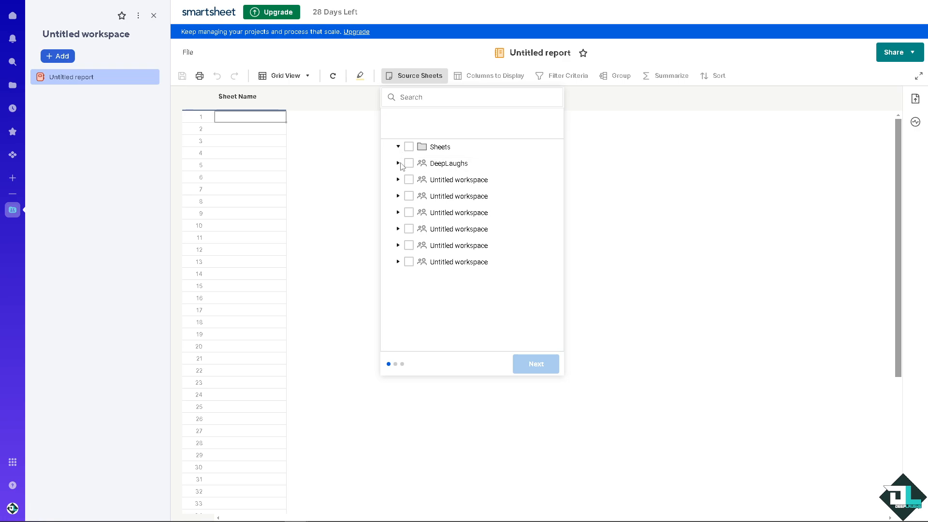
click(399, 164)
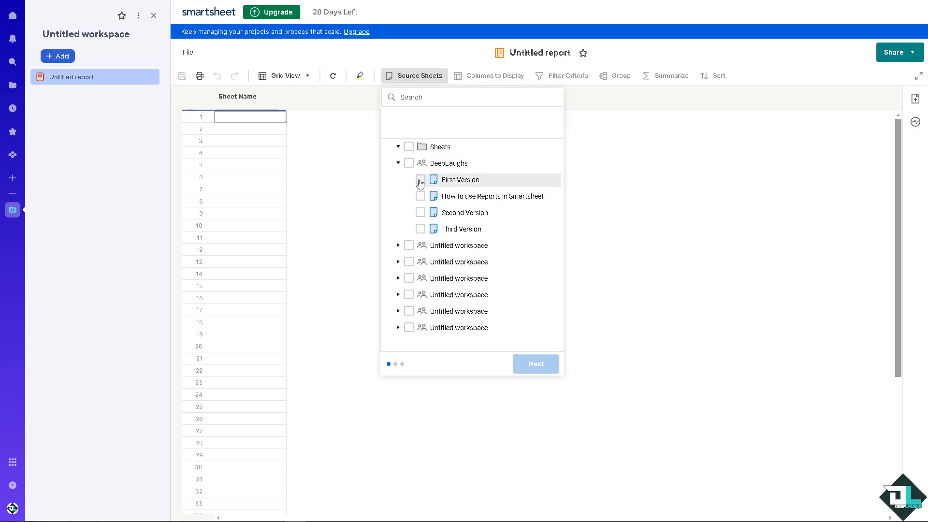
click(420, 179)
click(420, 212)
click(420, 229)
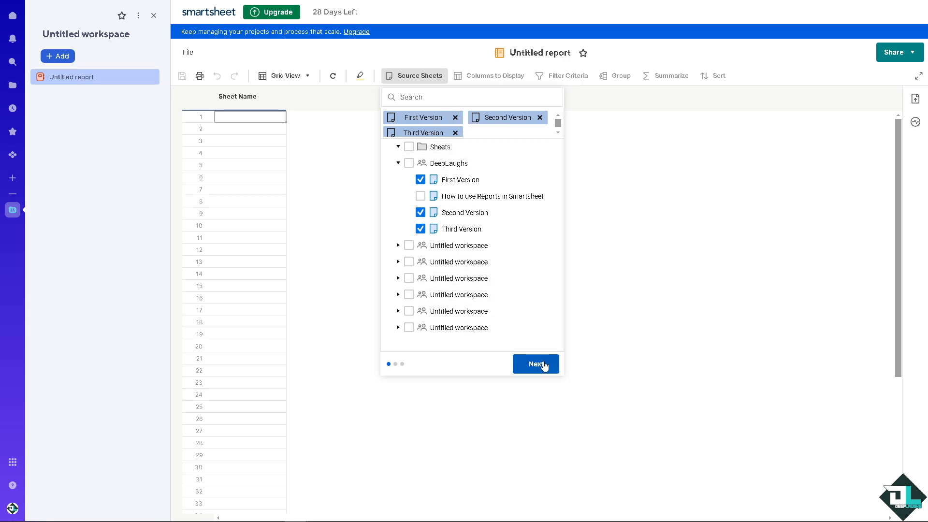
click(535, 363)
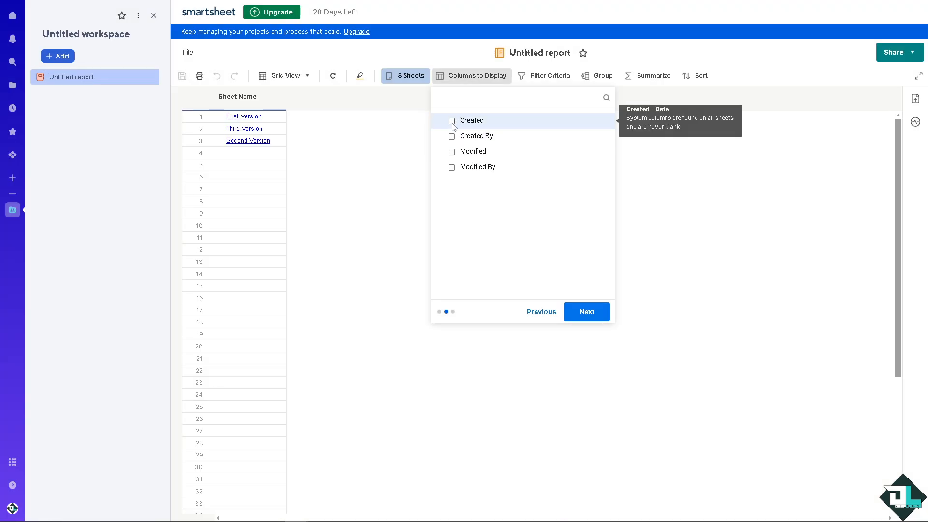
Choose Created, Created By, Modified and Modified By as the columns to display in the report.
click(452, 121)
click(452, 137)
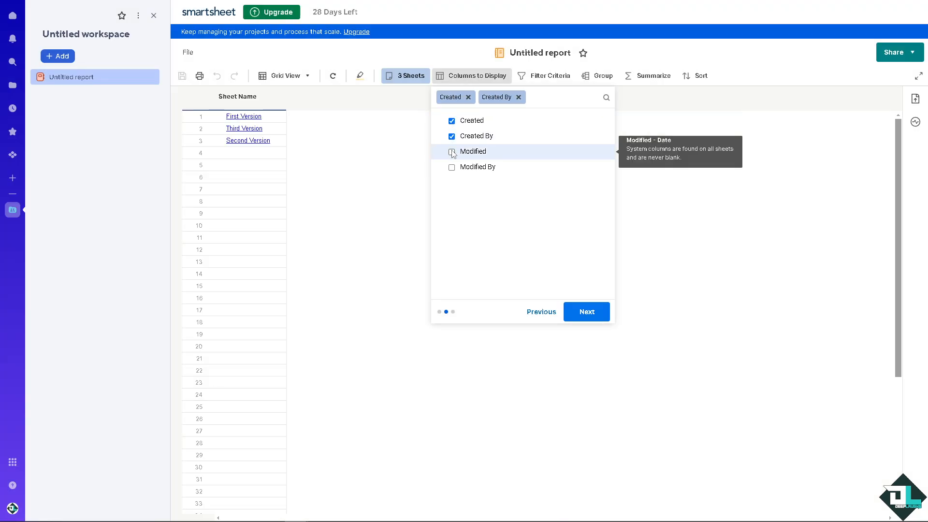
click(452, 151)
click(451, 167)
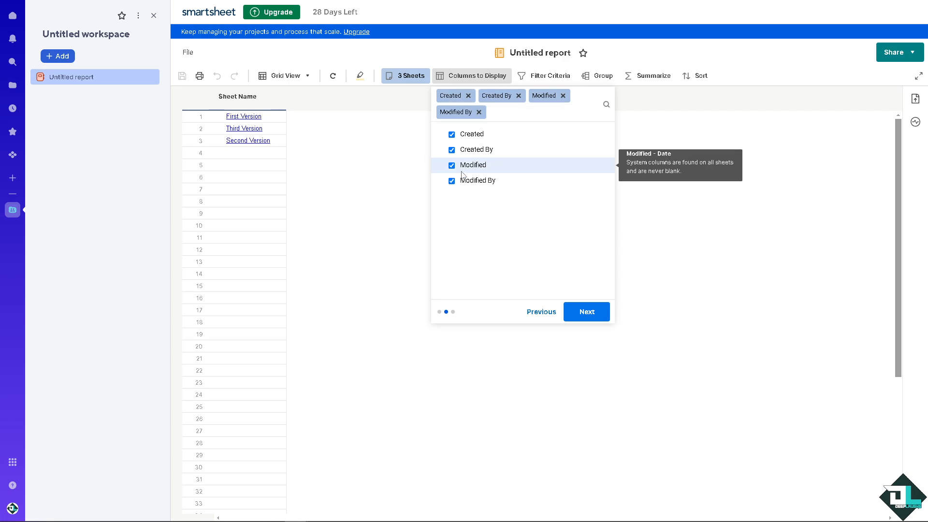
click(587, 312)
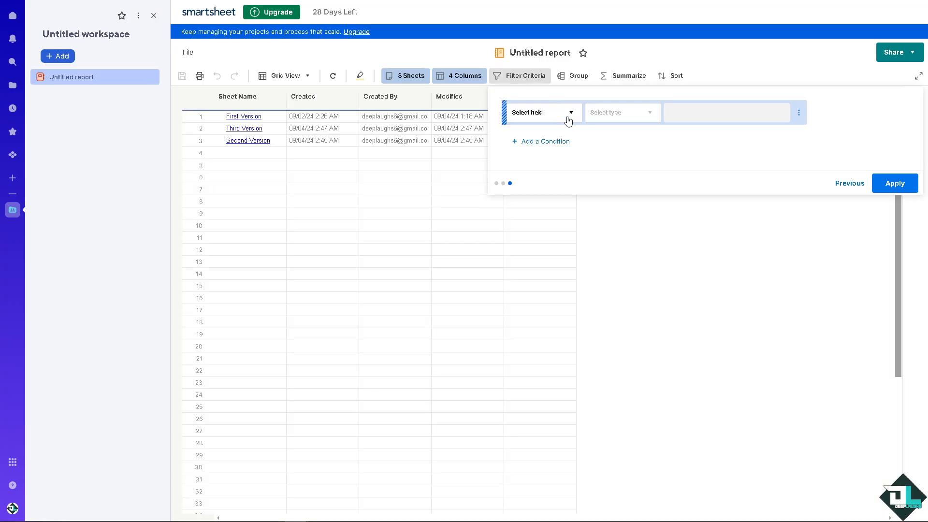
Set the first filter condition so that Modified is blank.
click(571, 115)
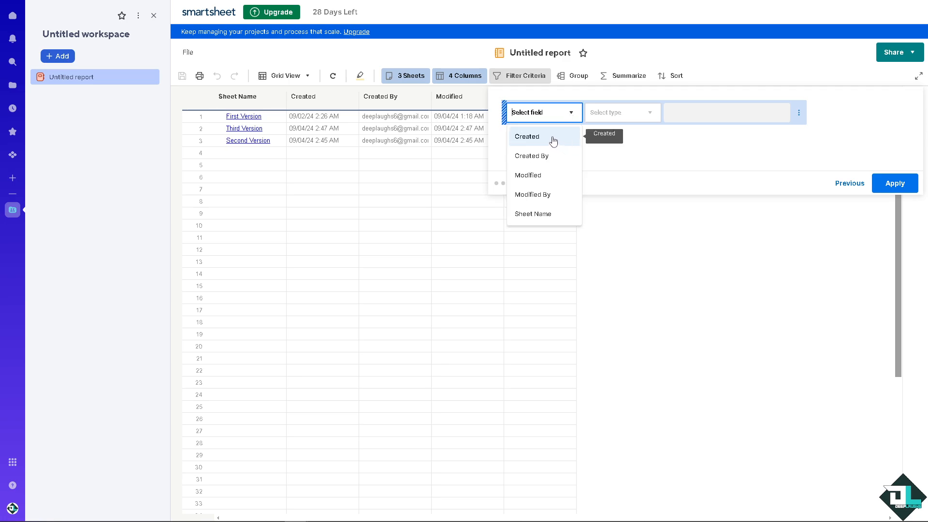
click(546, 175)
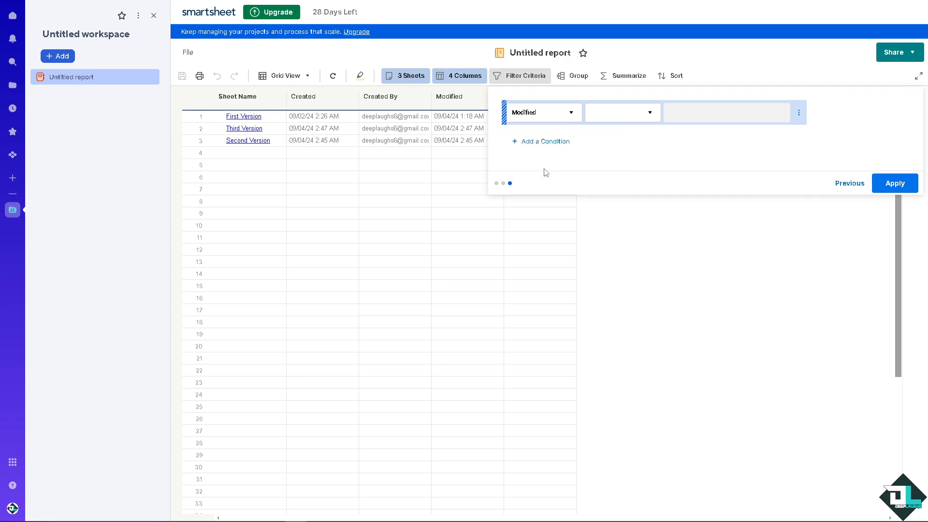
click(637, 116)
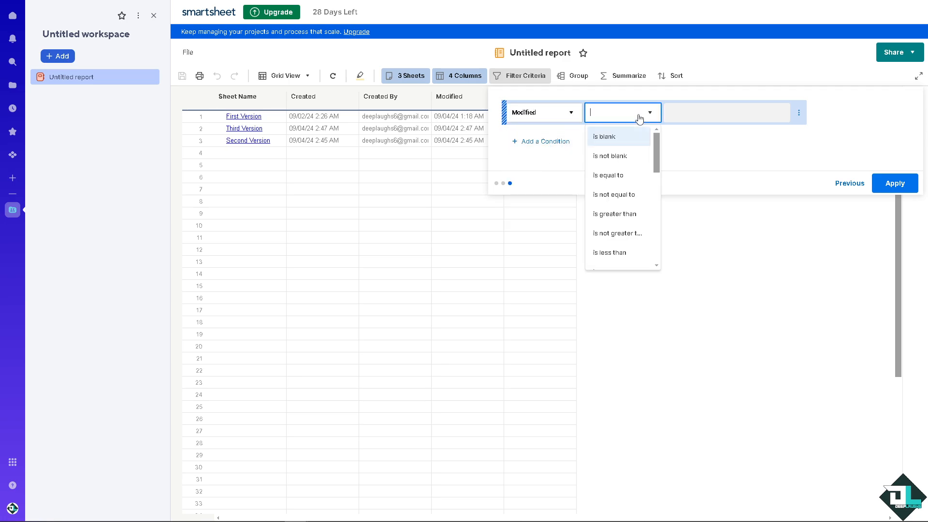
click(626, 138)
Add a second filter condition that Sheet Name is not blank and apply the filters to the report.
click(549, 141)
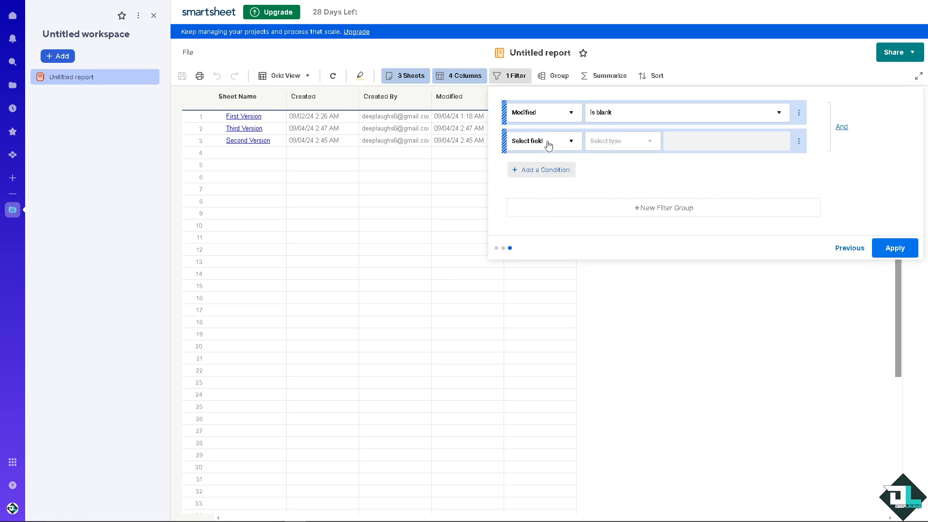
click(555, 148)
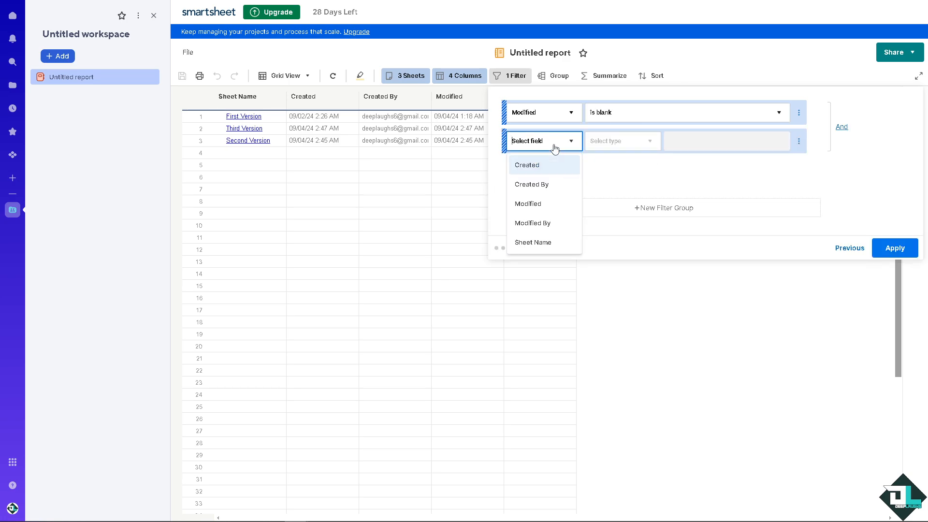
click(542, 243)
click(639, 148)
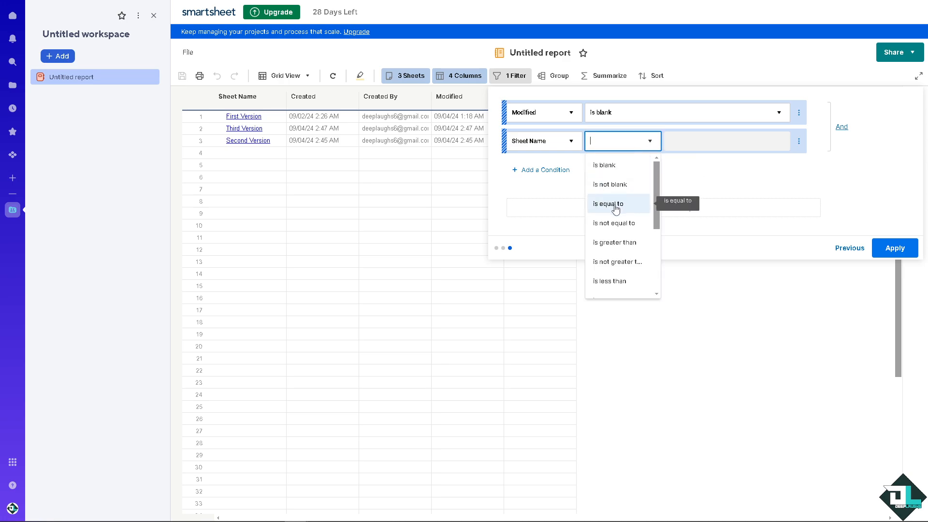
click(615, 205)
click(643, 143)
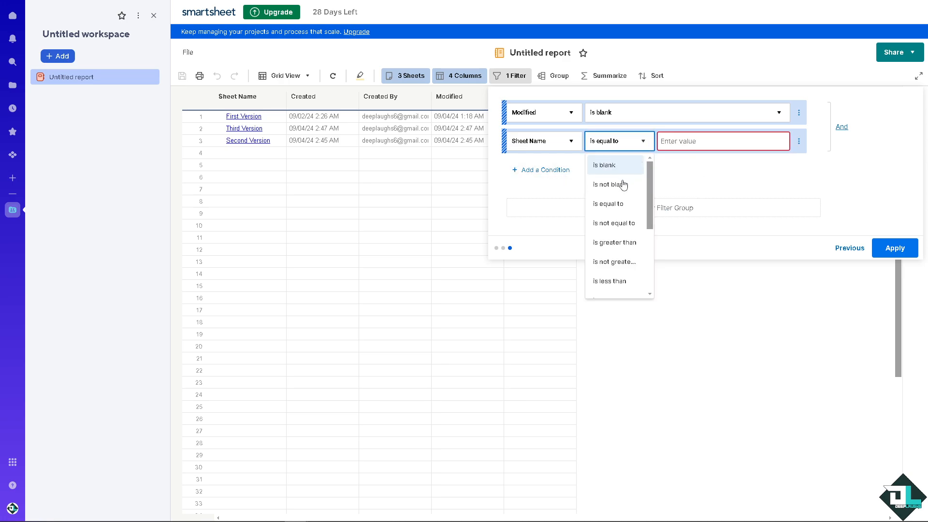
click(620, 184)
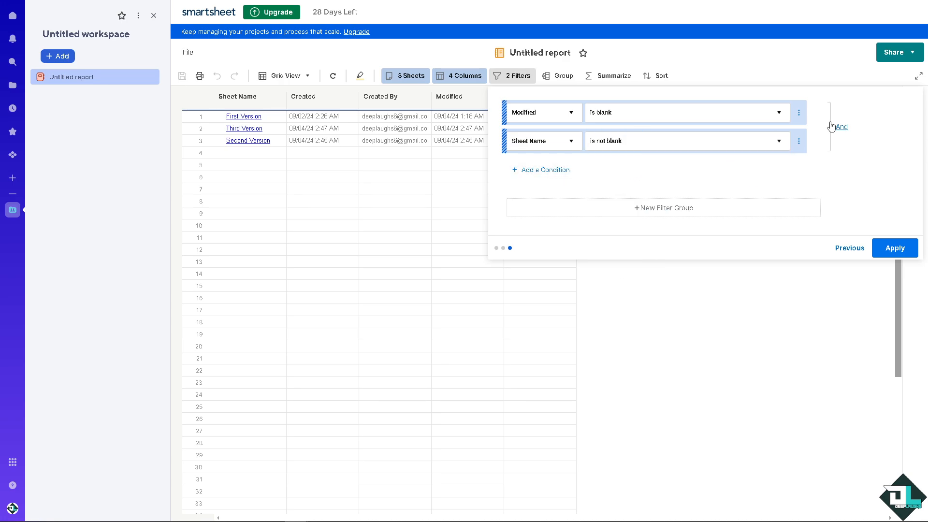
click(895, 248)
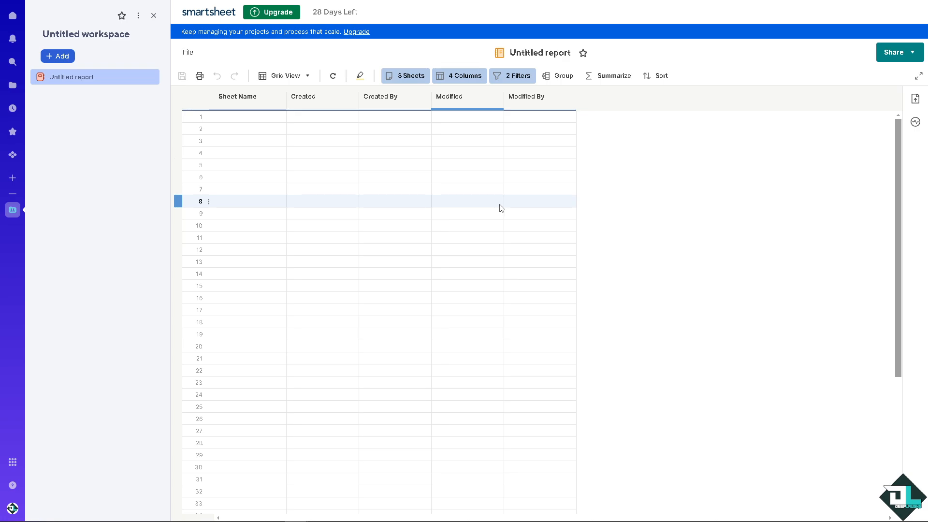
Rename both the untitled workspace and the untitled report as "How to use Reports in Smartsheet".
click(139, 34)
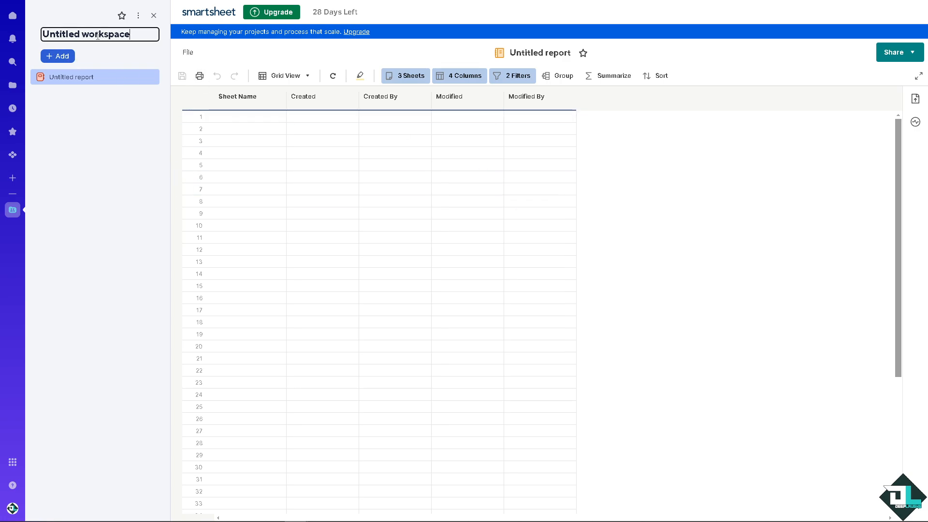
key(ctrl+v)
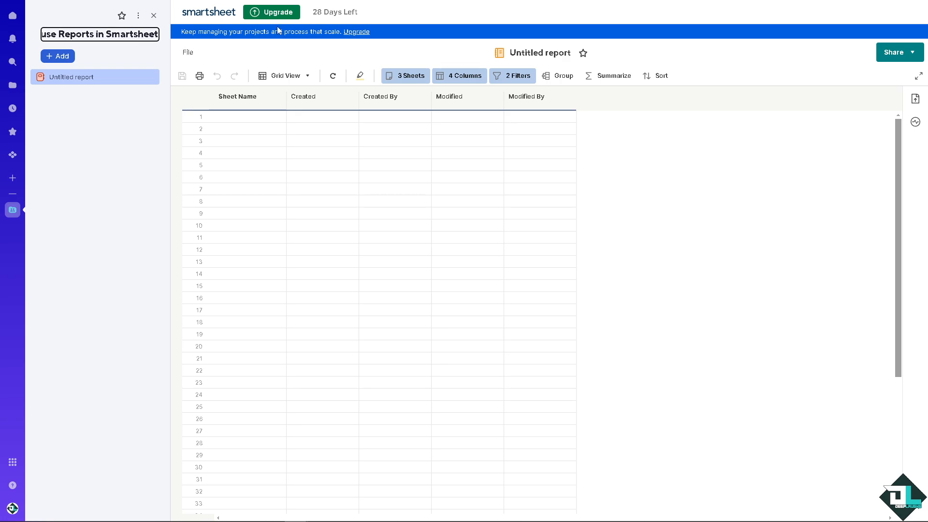
click(536, 53)
text(How to use Reports in Smartsheet)
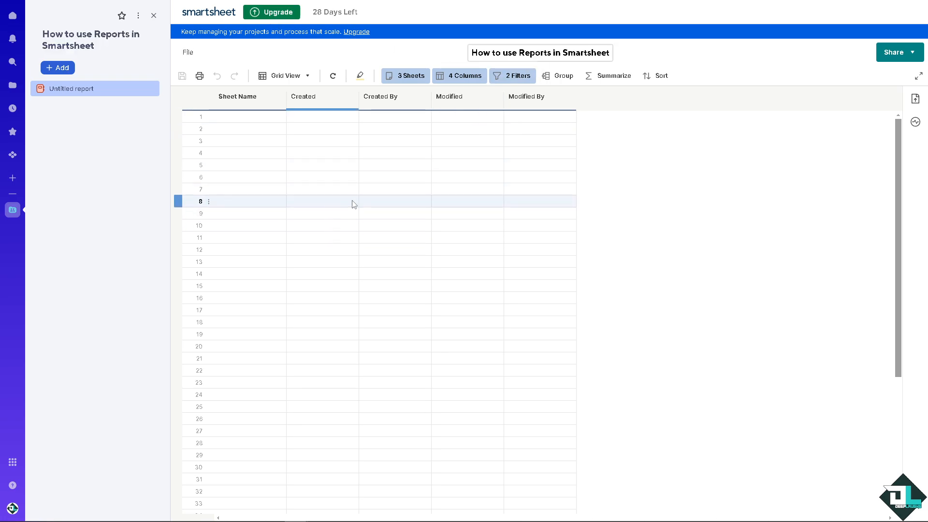
click(361, 187)
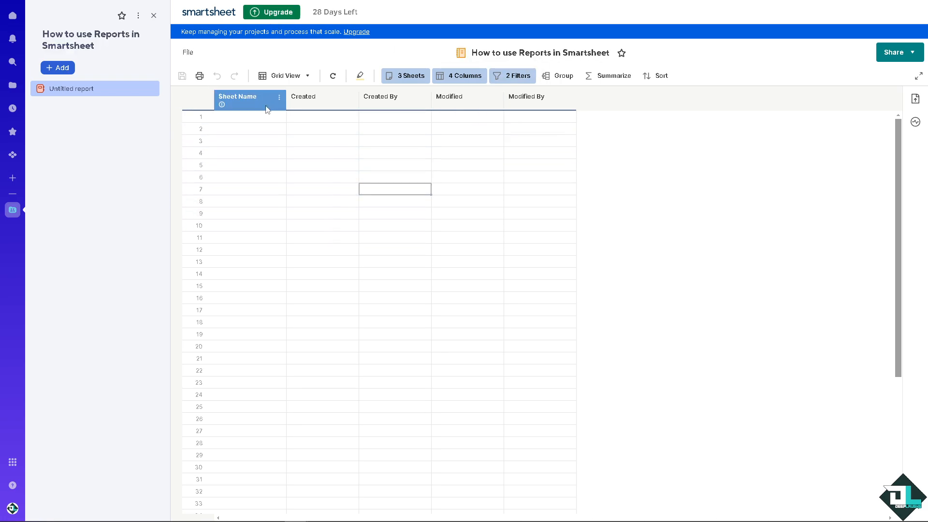
Keep the report in Grid View, and try to display it in Gantt View.
click(255, 118)
click(301, 75)
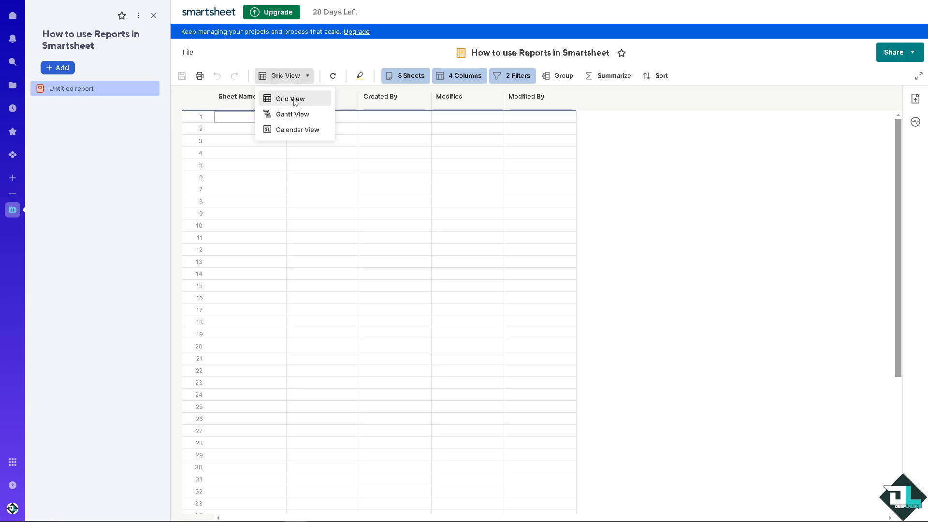
click(294, 100)
click(301, 77)
click(294, 115)
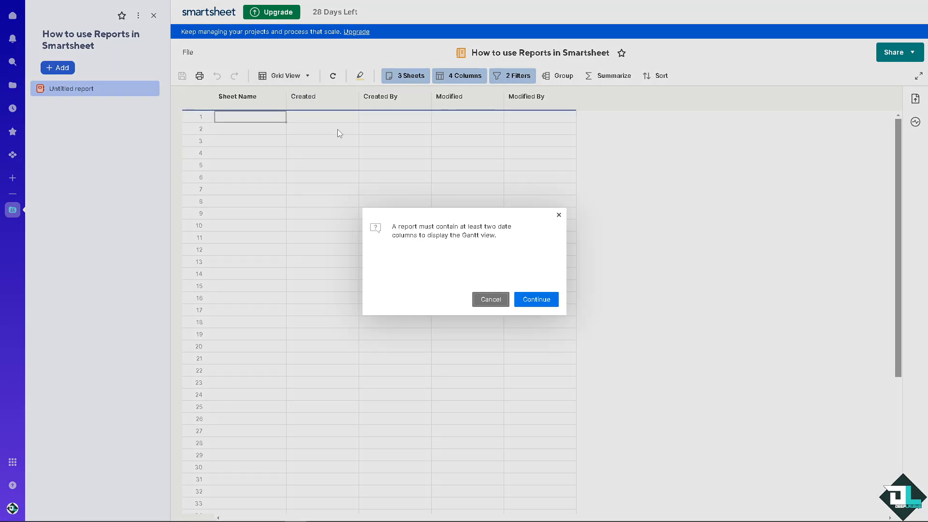
click(538, 299)
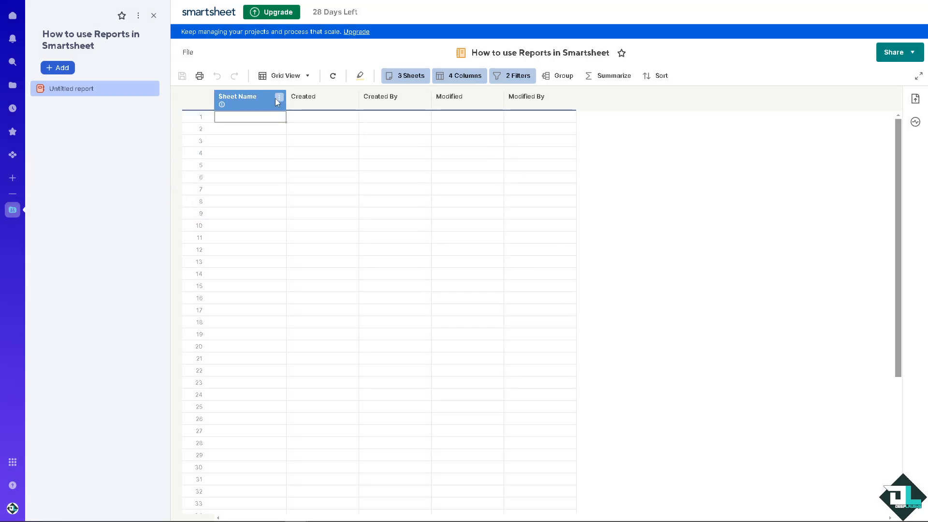
Switch the report's display to Calendar View.
click(289, 76)
click(300, 132)
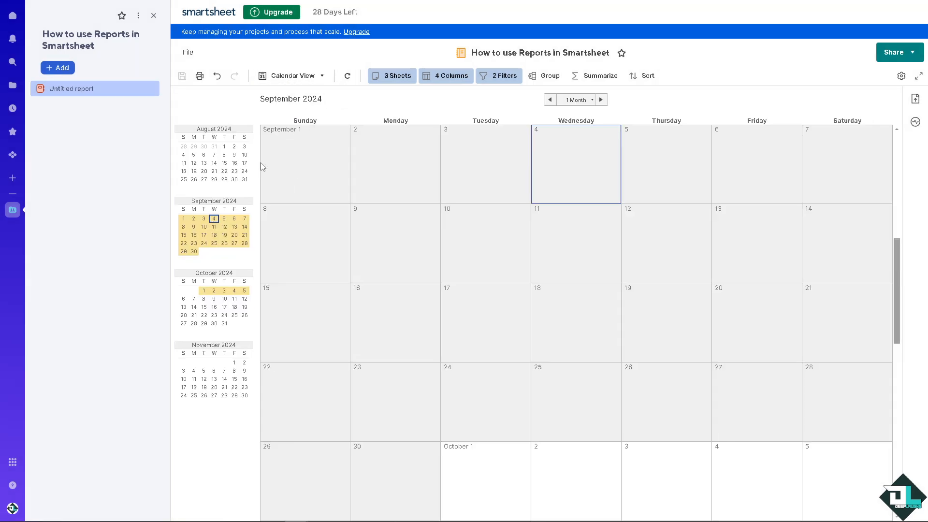
click(310, 77)
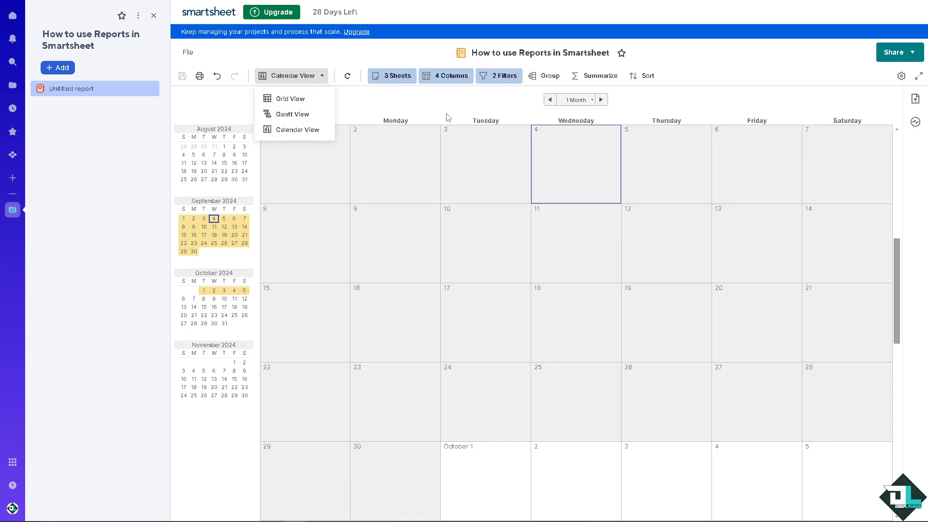
click(469, 100)
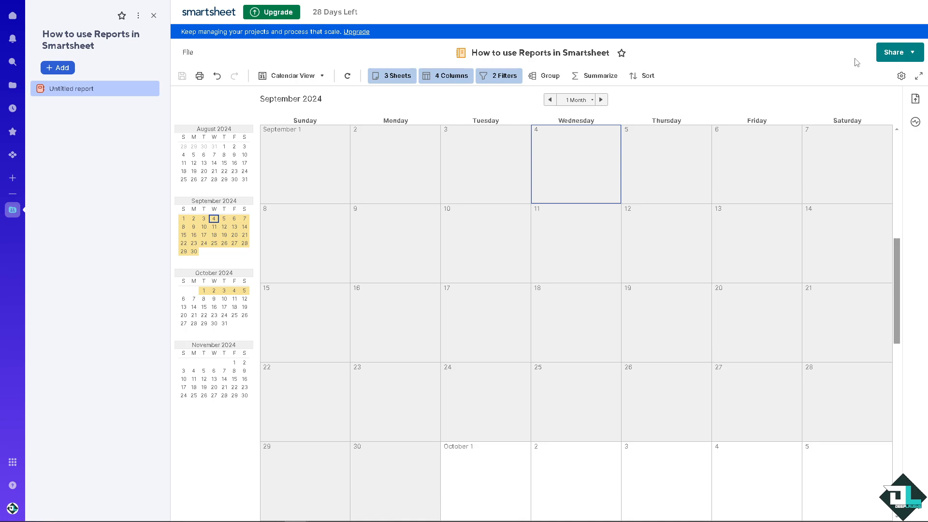
Open the sharing settings for this report only and set the invitee permission to Viewer.
click(897, 54)
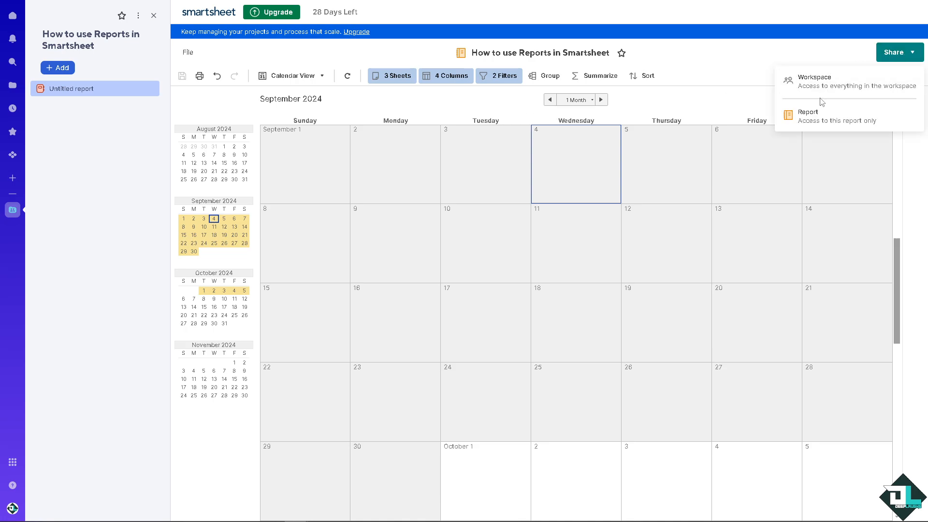
click(807, 122)
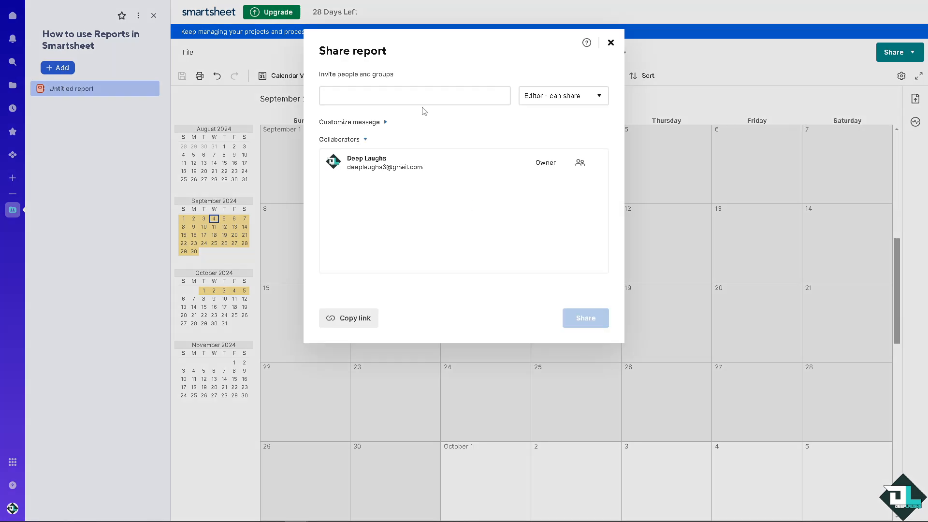
click(580, 99)
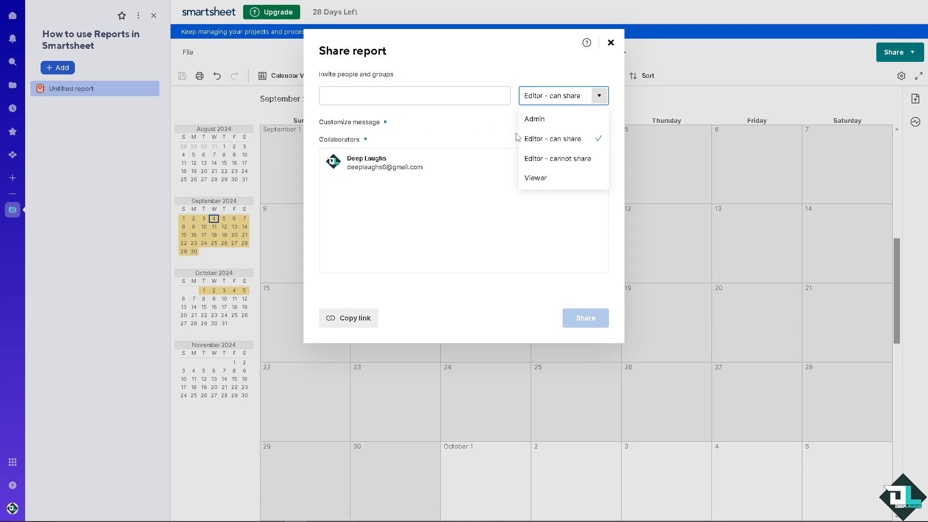
click(534, 119)
click(598, 96)
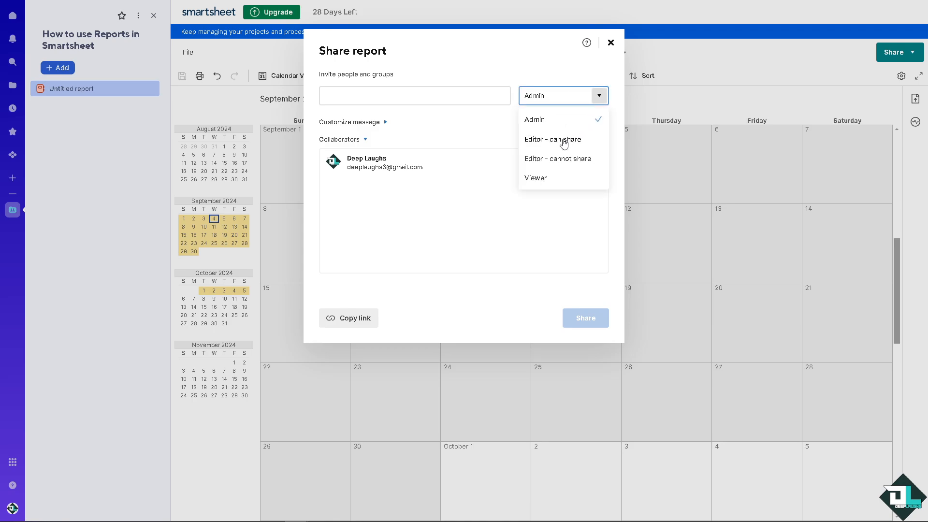
click(556, 141)
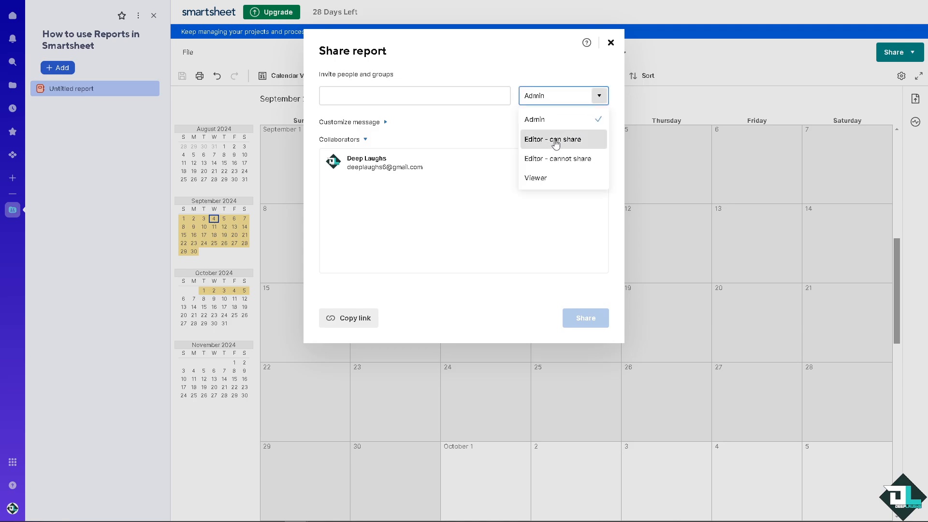
click(601, 97)
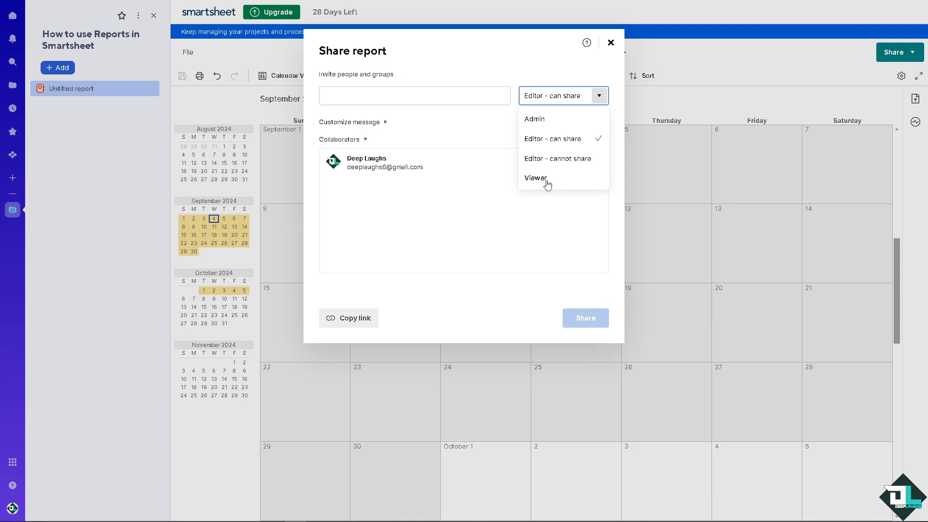
click(547, 179)
Customize the invitation with the message "How to use Reports in Smartsheet" and enable Cc myself.
click(360, 122)
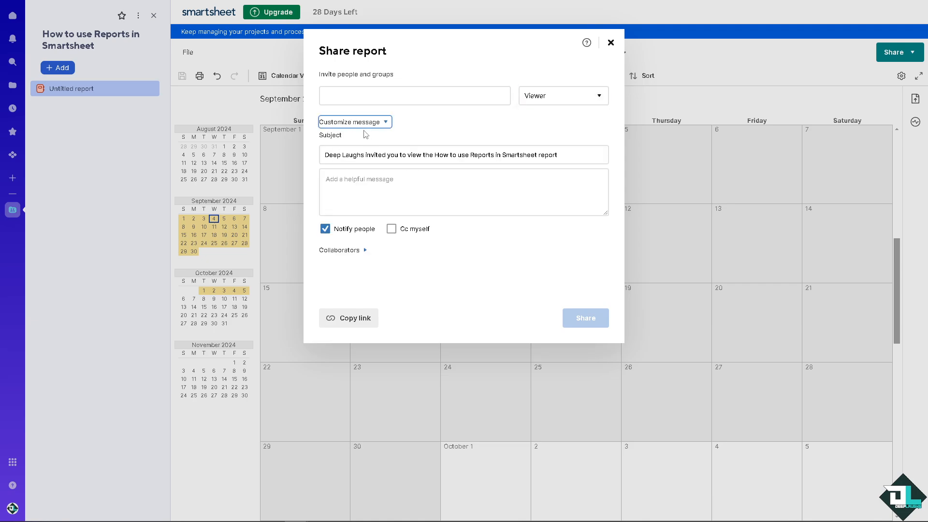
click(402, 184)
text(How to use Reports in Smartsheet)
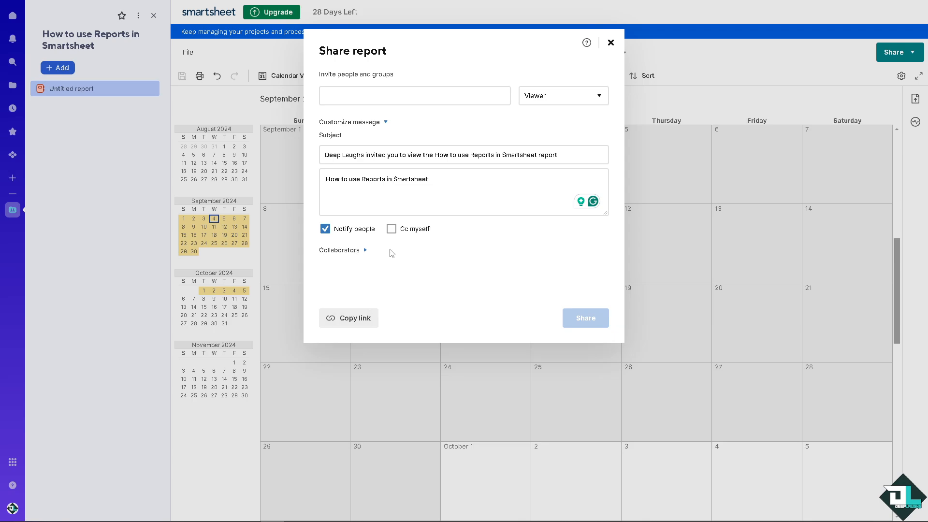
click(391, 229)
Copy the report's sharing link and close the sharing settings without inviting anyone.
click(384, 122)
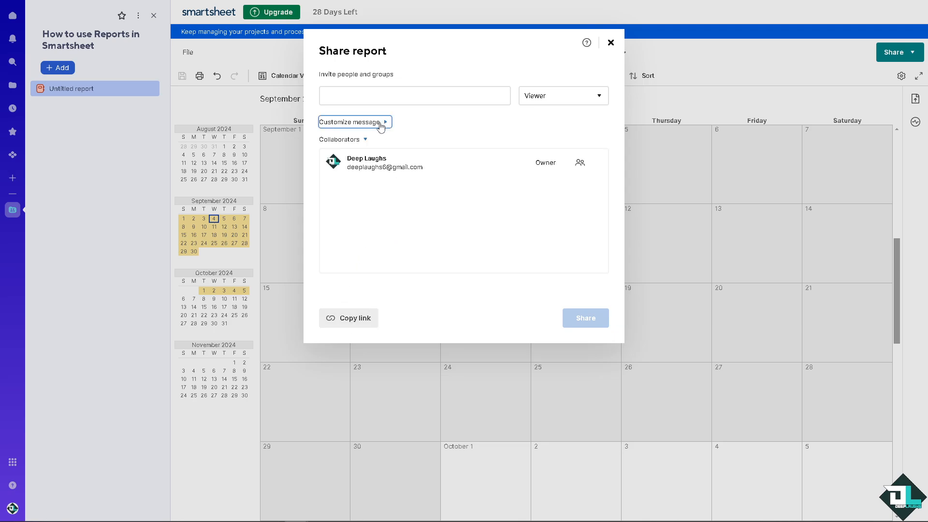
click(345, 321)
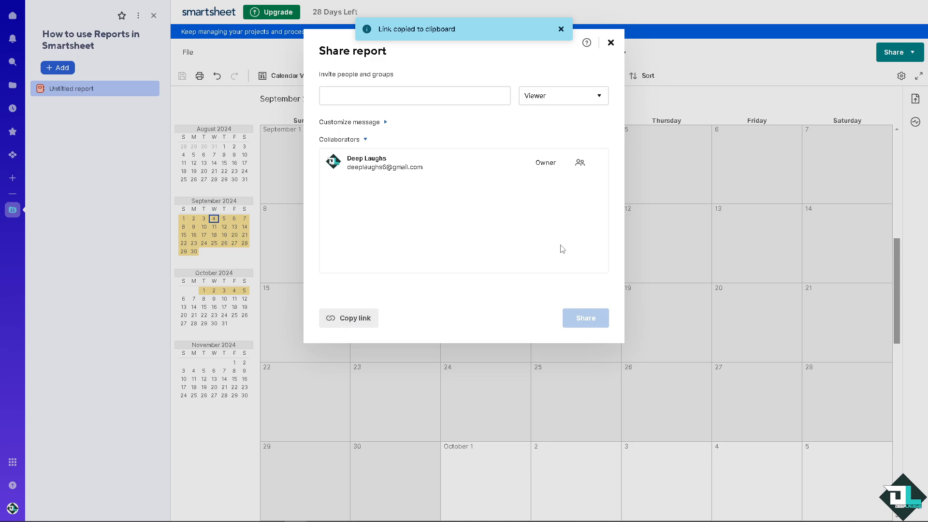
click(611, 43)
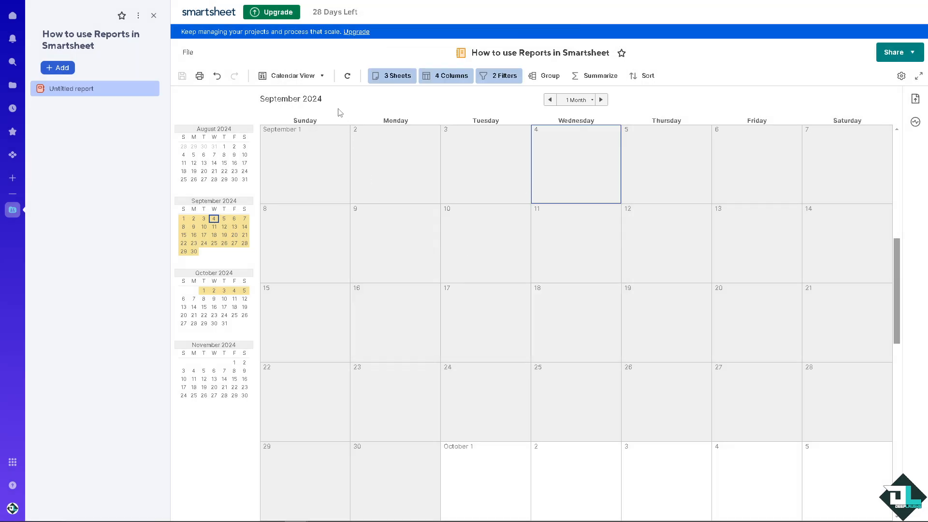
Browse the report's calendar through dates in August, September and October 2024.
click(225, 165)
click(234, 243)
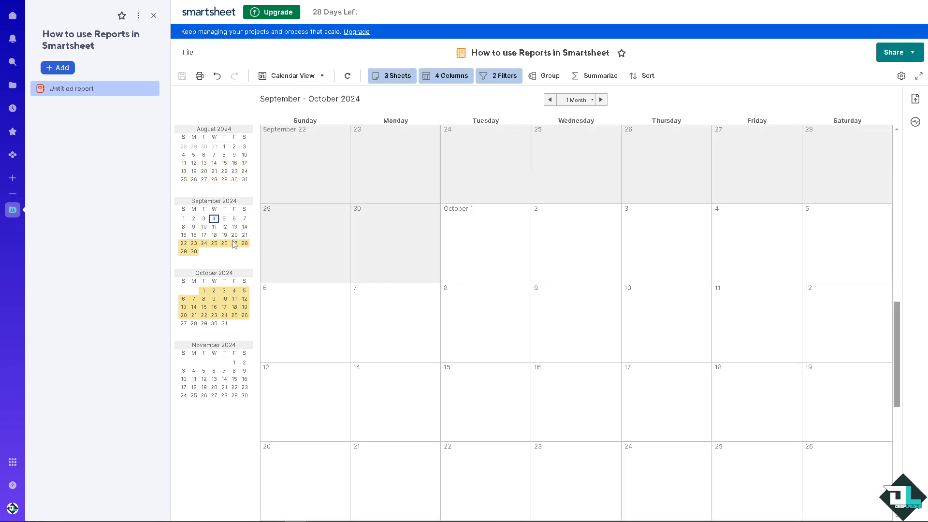
click(219, 303)
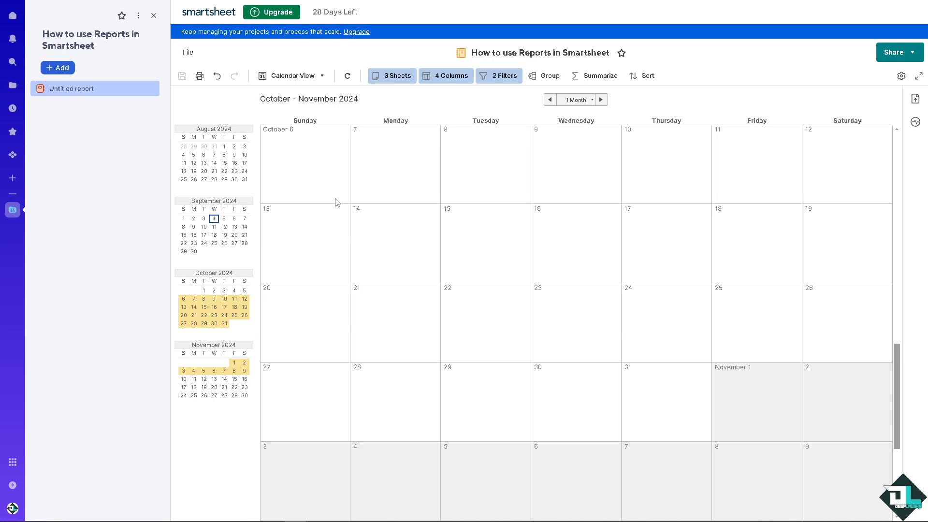
Examine the file import options and the Save as New name and destination choices, leaving without saving a copy.
click(195, 54)
mouse_move(233, 92)
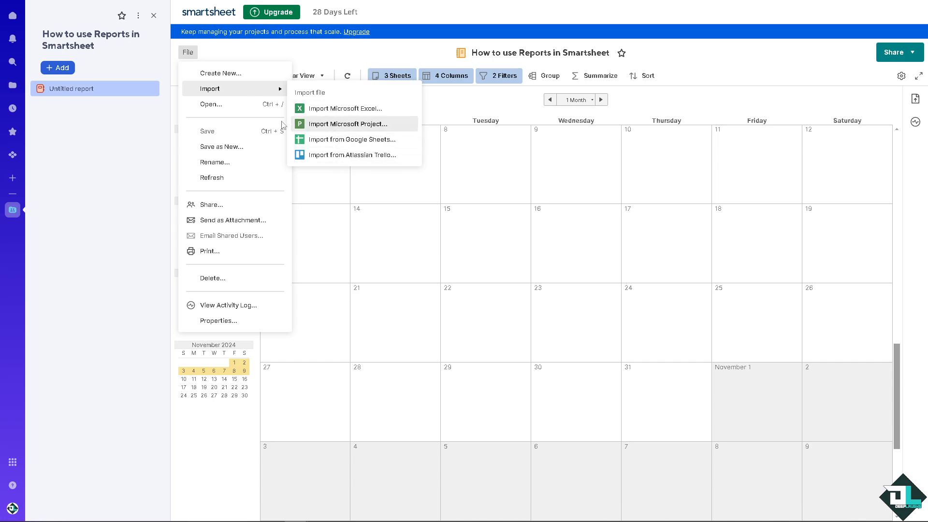
click(233, 147)
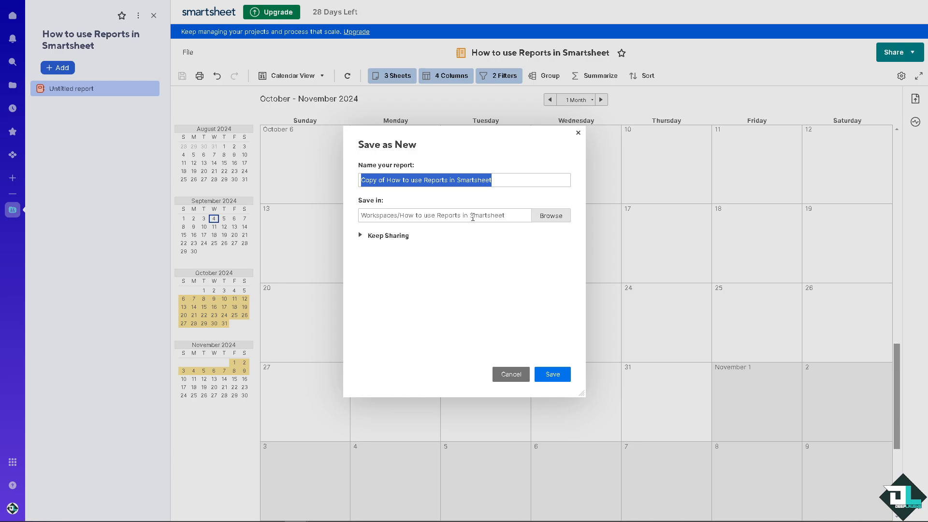
click(385, 179)
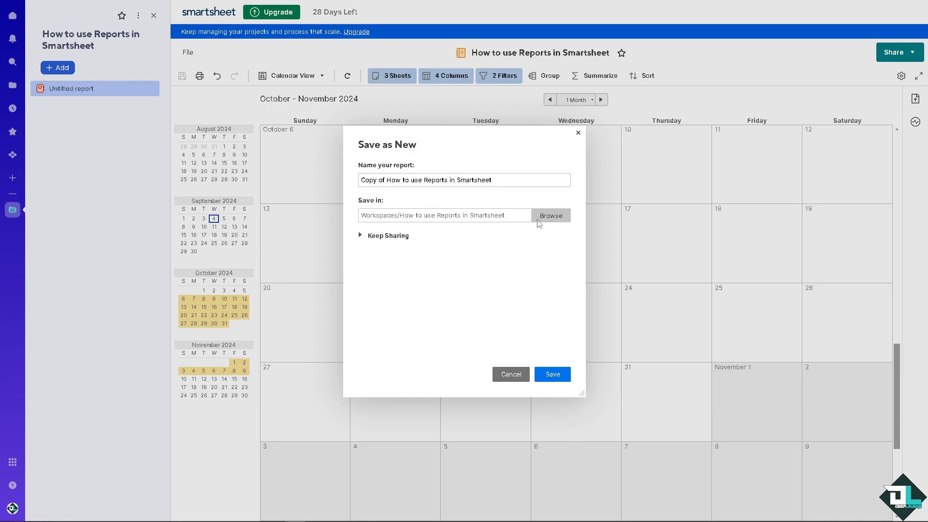
click(556, 217)
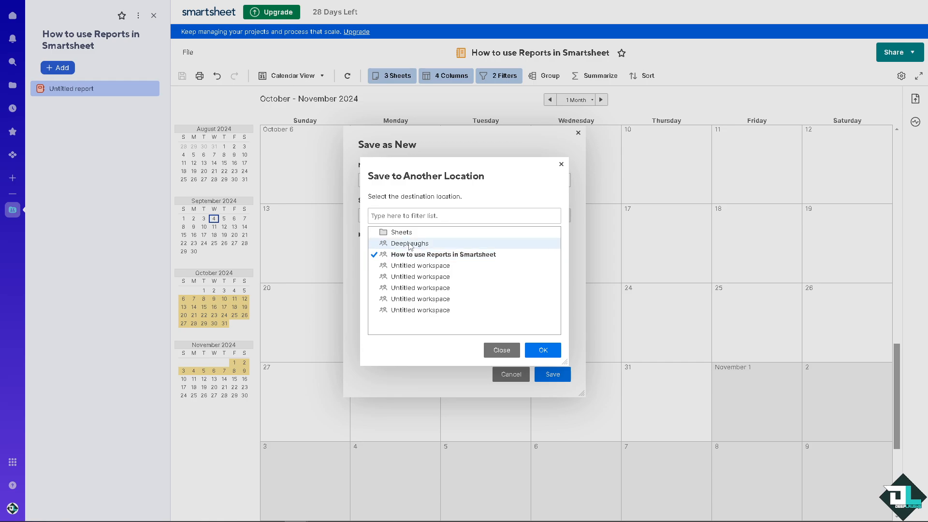
click(561, 165)
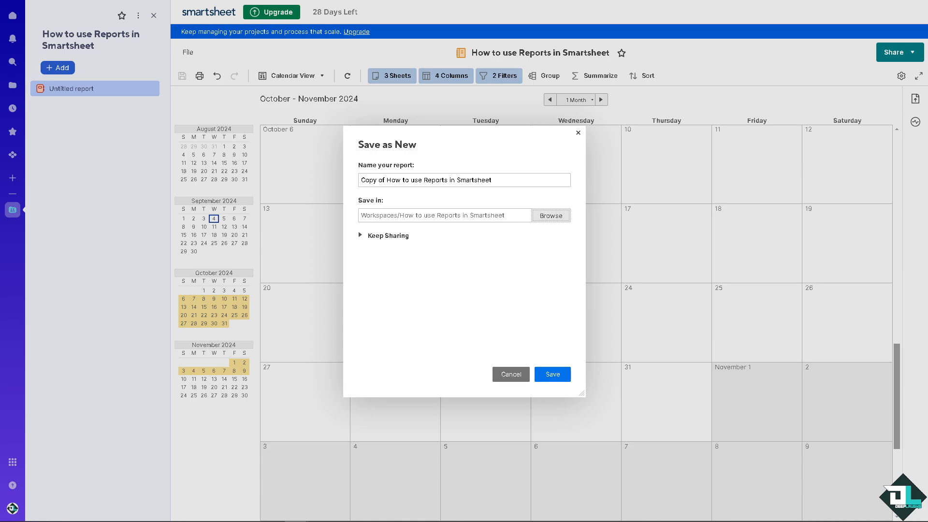
click(578, 133)
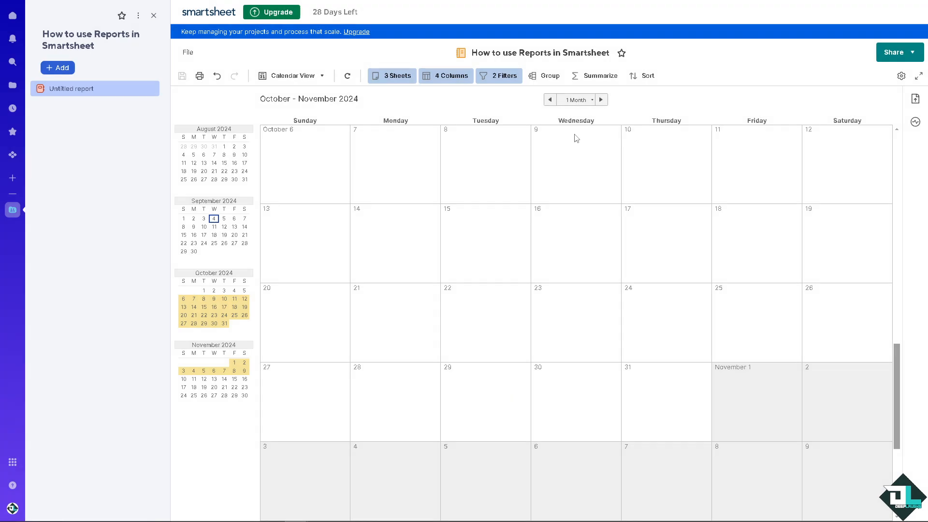
Check the workspace and report sharing choices, and switch the report back to Grid View.
click(904, 52)
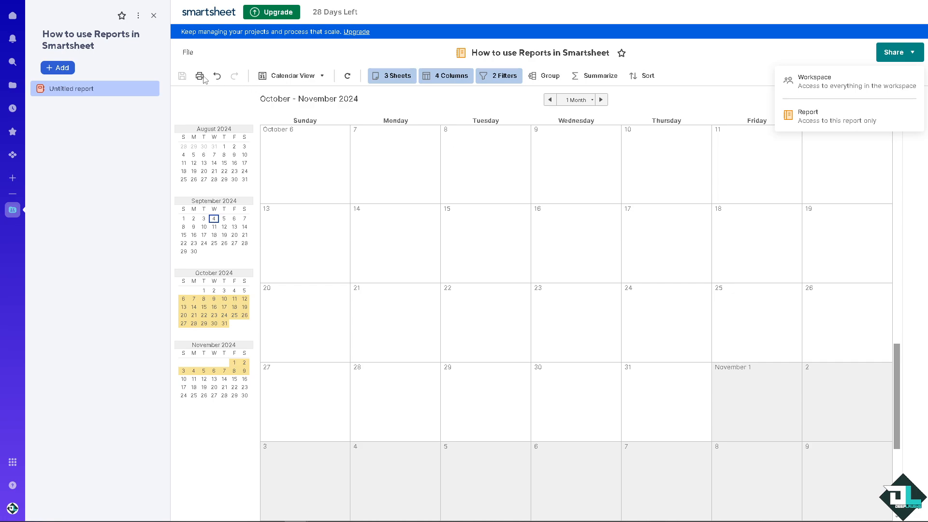
click(302, 77)
click(322, 78)
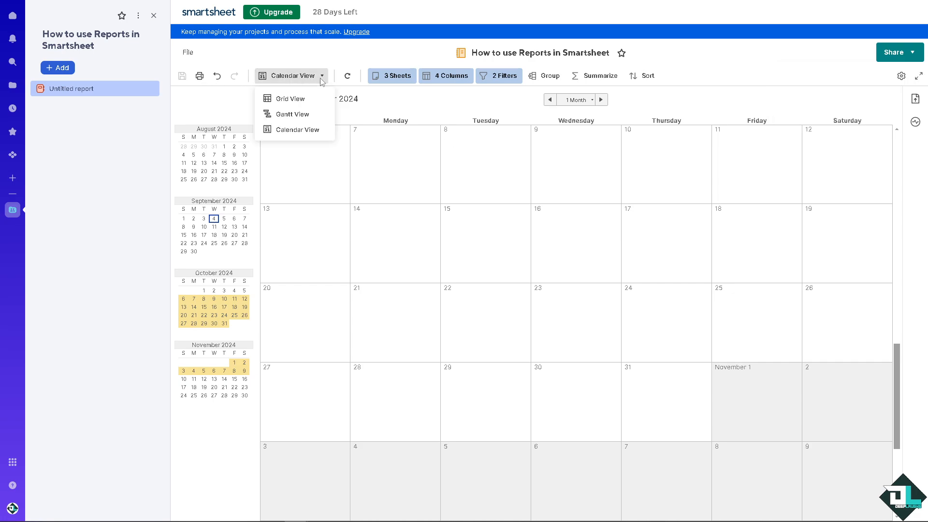
click(293, 98)
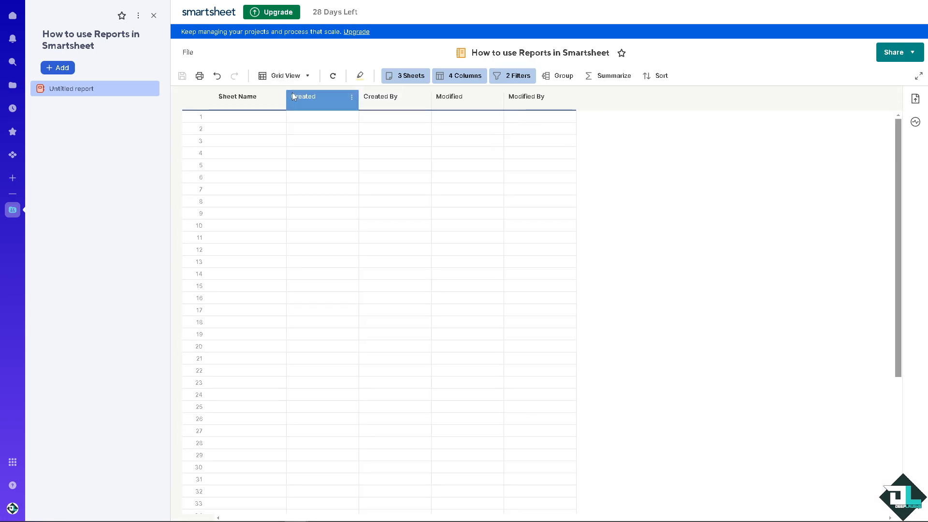